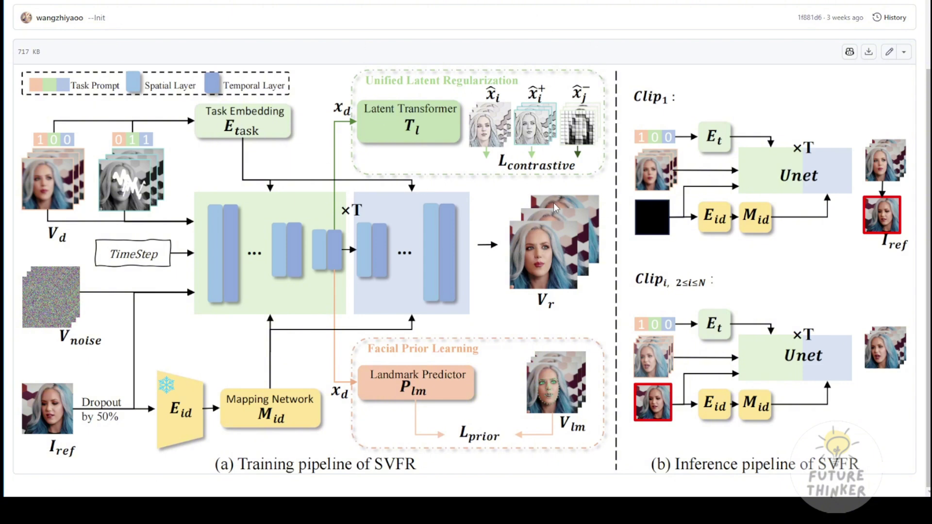
# Step: Return from the diagram to the SVFR README and scroll down through its Demo and Setup sections
pyautogui.hotkey('alt', 'Left')
pyautogui.scroll(-2, 639, 211)
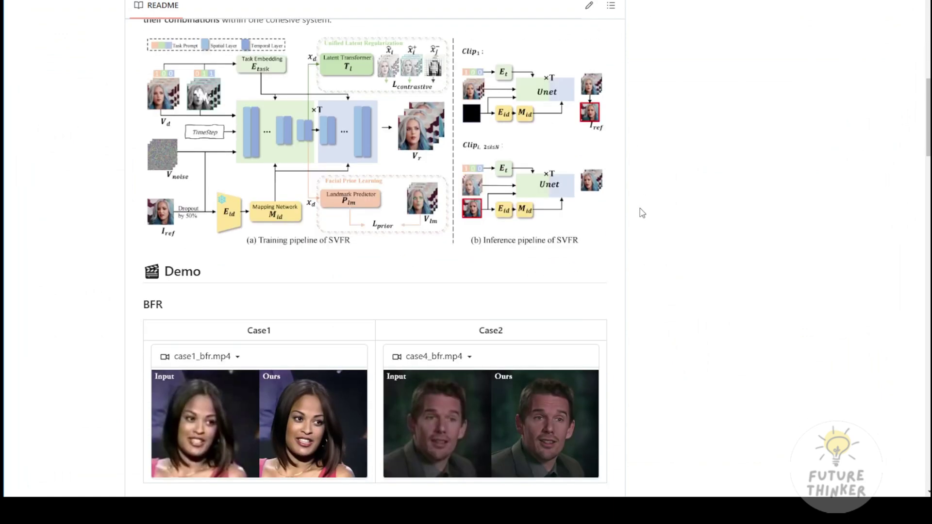
pyautogui.scroll(-10, 642, 214)
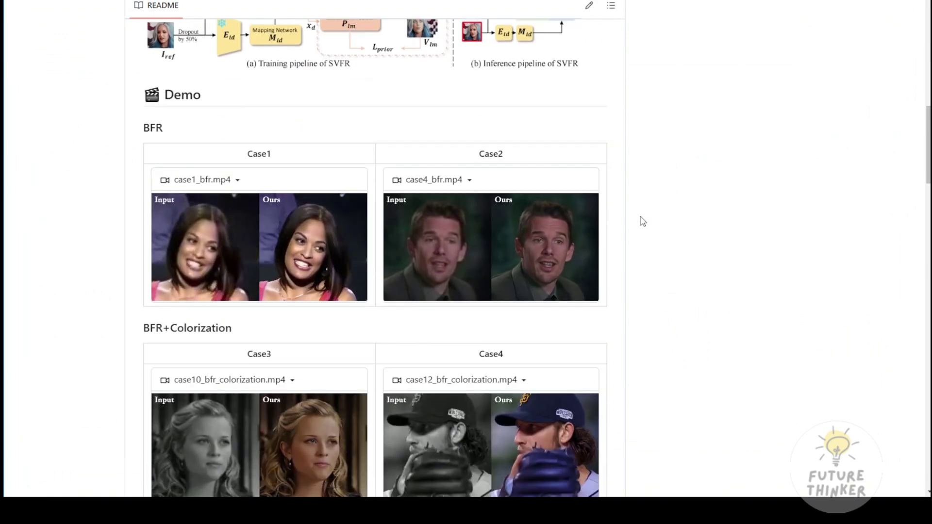
pyautogui.scroll(-7, 641, 227)
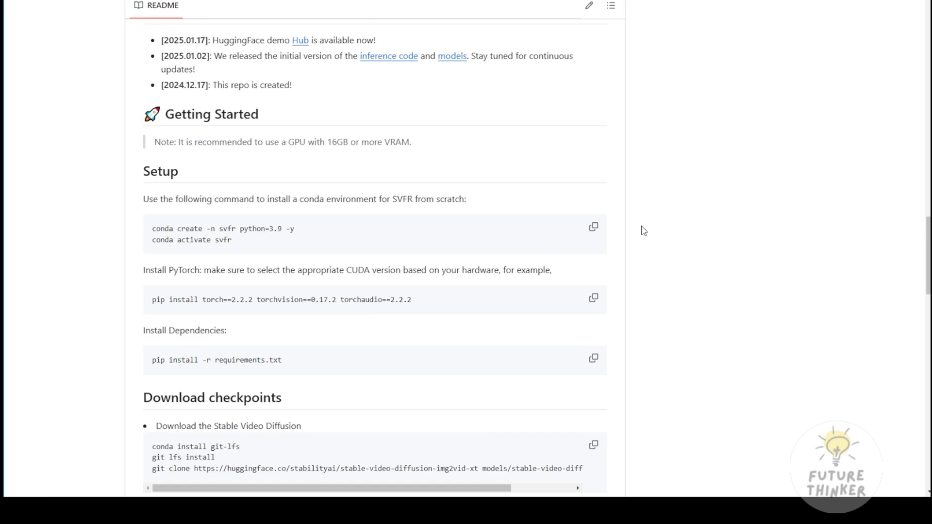
pyautogui.scroll(-2, 338, 289)
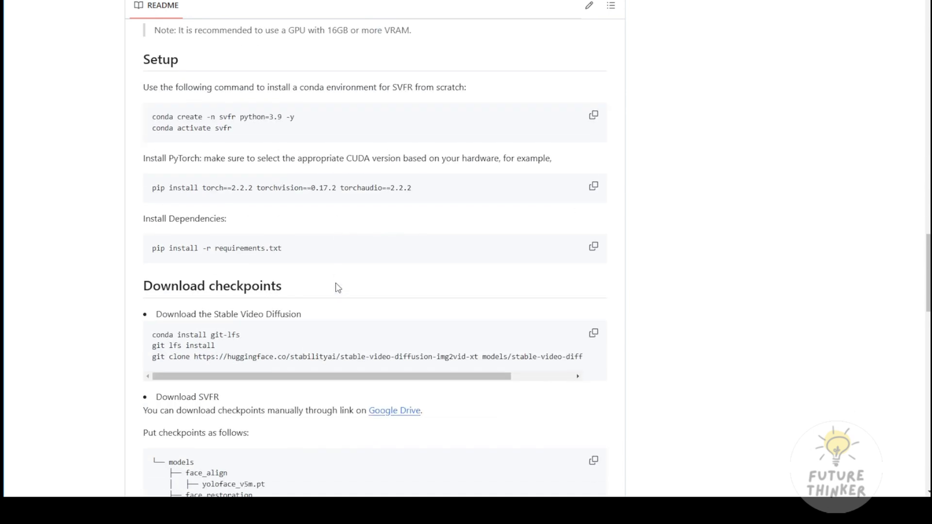
pyautogui.scroll(-2, 399, 345)
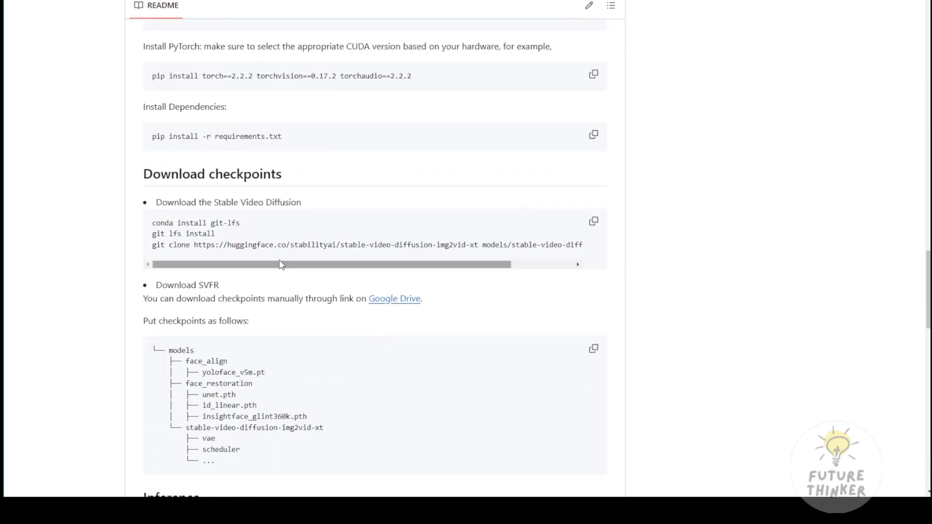
# Step: Highlight the Stable Video Diffusion download line under Download checkpoints, then scroll back up
pyautogui.moveTo(219, 201); pyautogui.dragTo(302, 197)
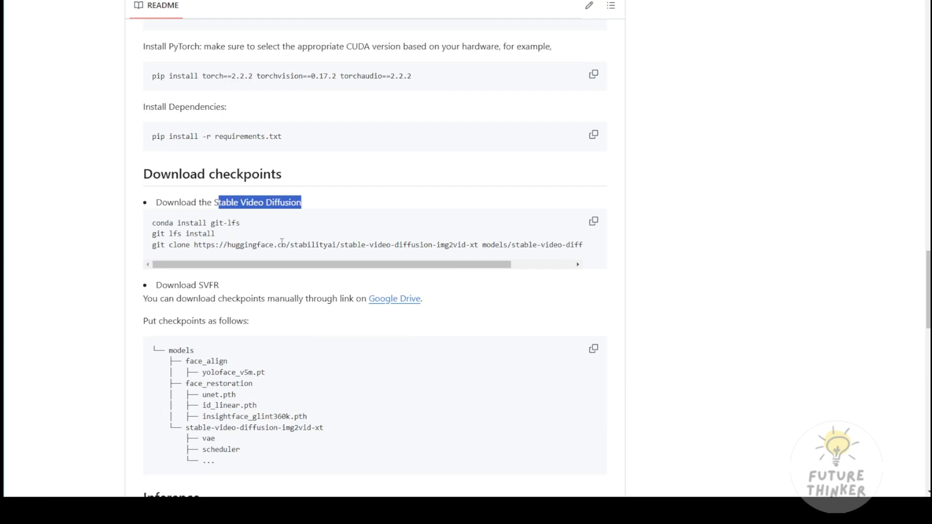
pyautogui.click(305, 241)
pyautogui.scroll(-2, 305, 241)
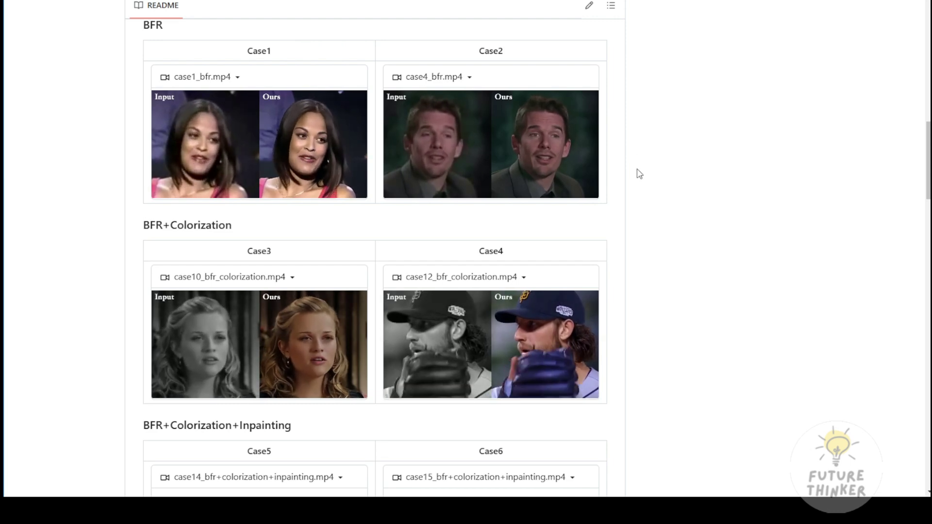
pyautogui.scroll(10, 639, 174)
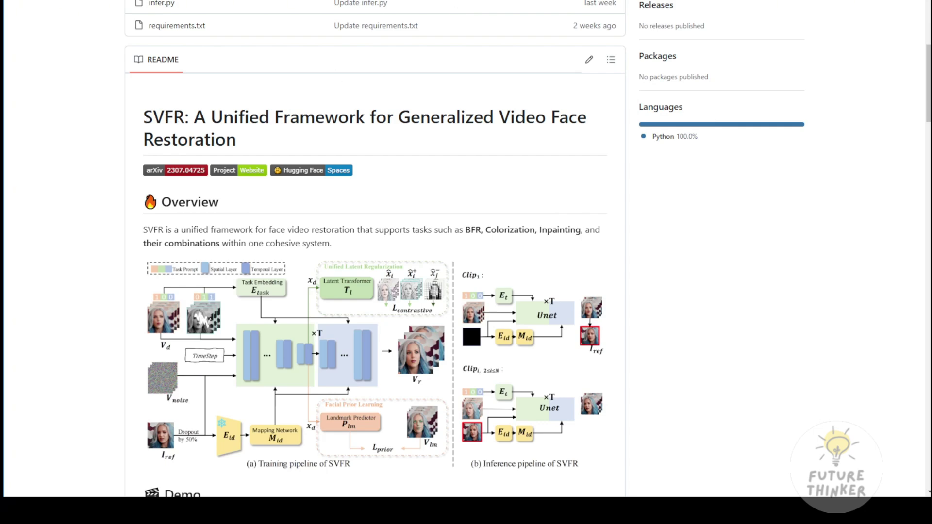
# Step: Review the ComfyUI_SVFR Installation steps, selecting the git clone command and the requirements.txt name
pyautogui.scroll(9, 375, 263)
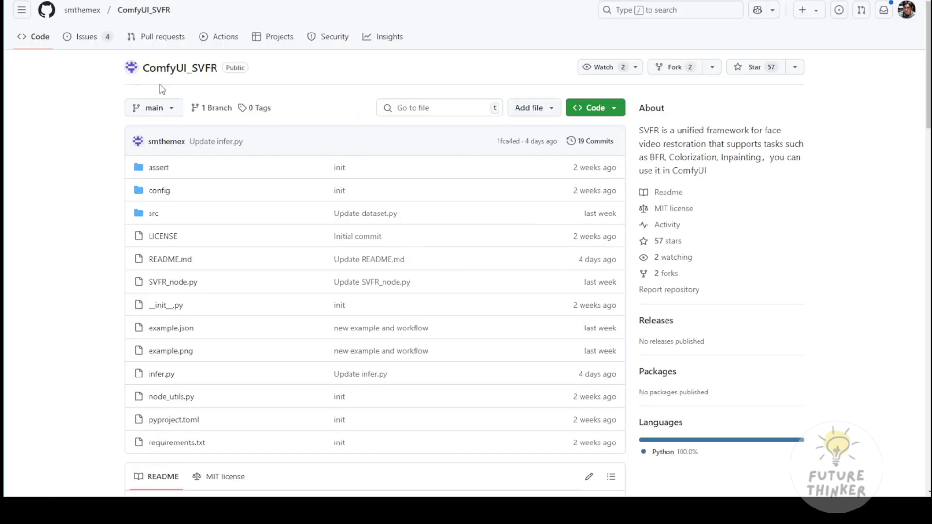
pyautogui.scroll(-6, 455, 172)
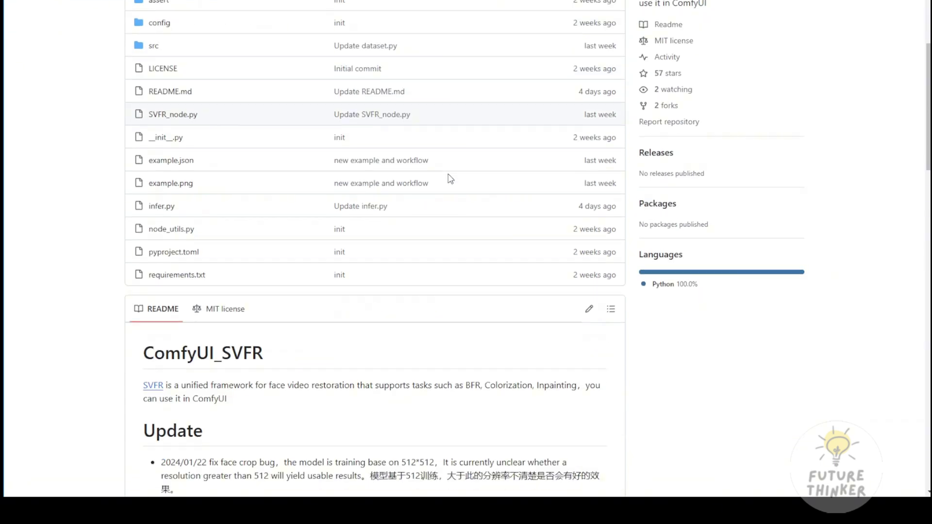
pyautogui.scroll(-2, 511, 60)
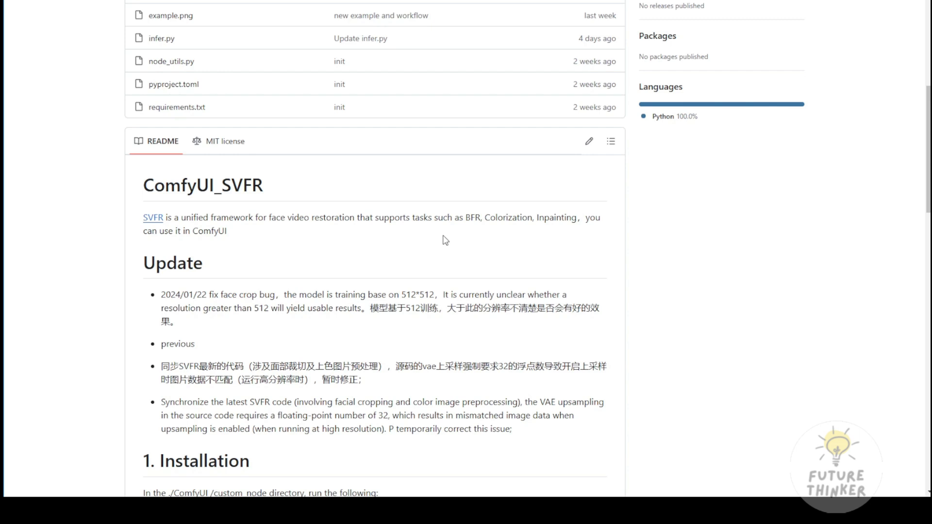
pyautogui.scroll(-8, 445, 240)
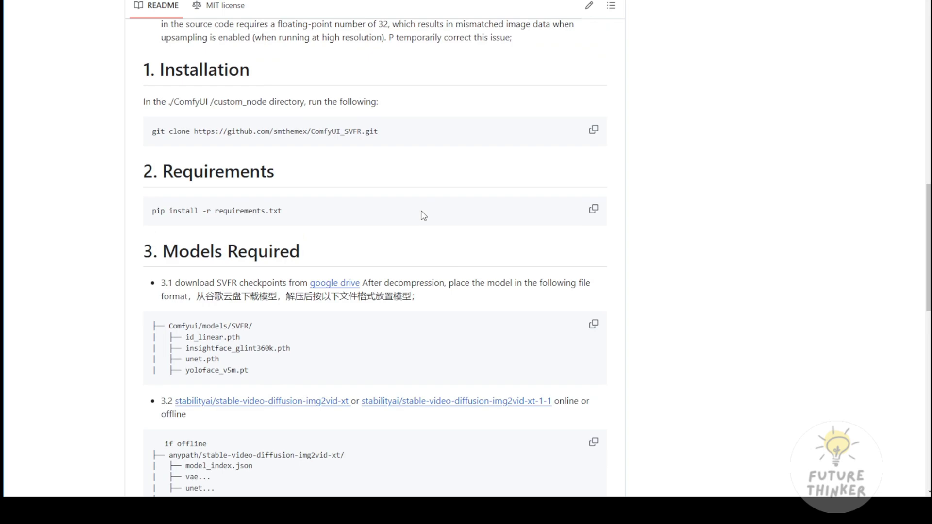
pyautogui.tripleClick(179, 136)
pyautogui.moveTo(222, 210); pyautogui.dragTo(295, 211)
pyautogui.scroll(10, 296, 211)
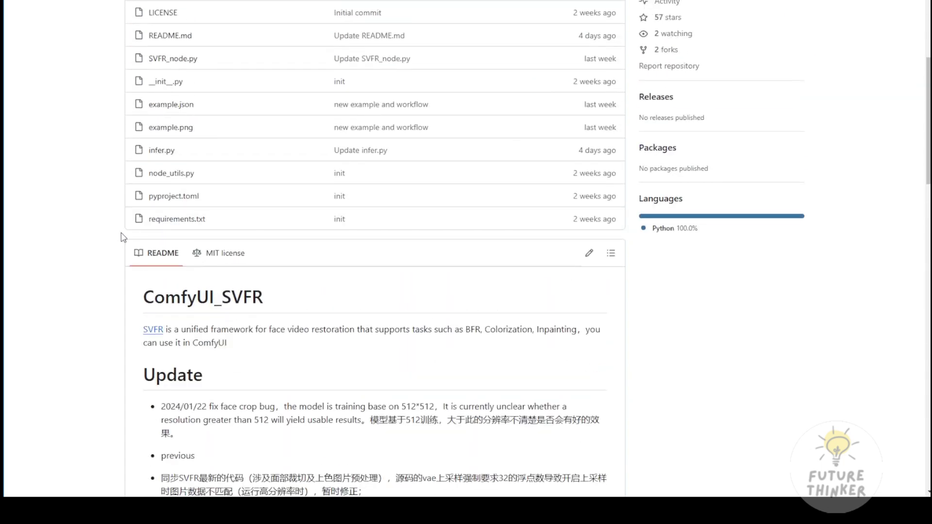
# Step: Open requirements.txt and look over its eight packages, including moviepy and diffusers
pyautogui.click(168, 221)
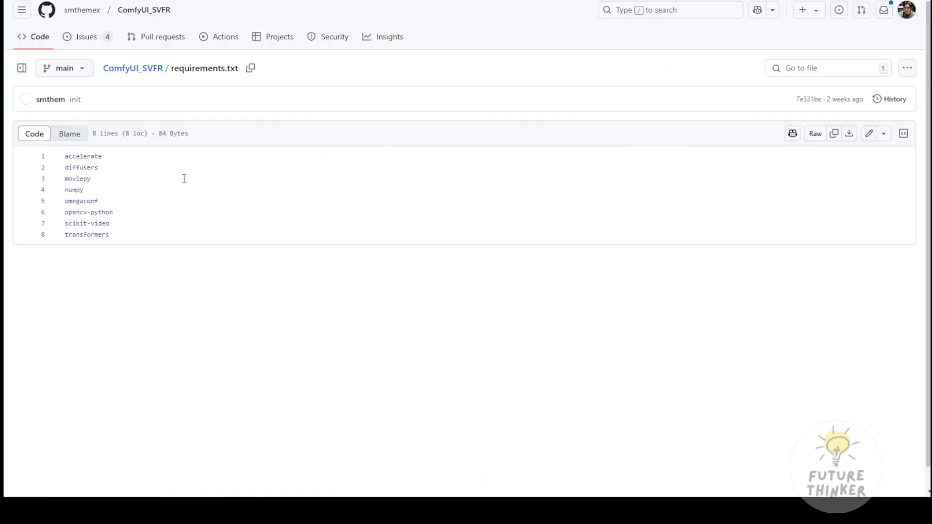
pyautogui.moveTo(68, 158); pyautogui.dragTo(135, 243)
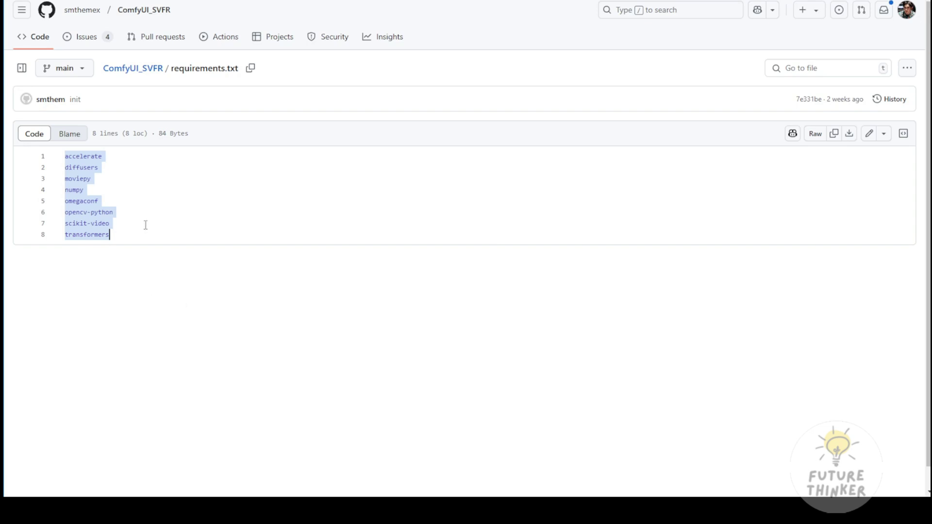
pyautogui.click(125, 177)
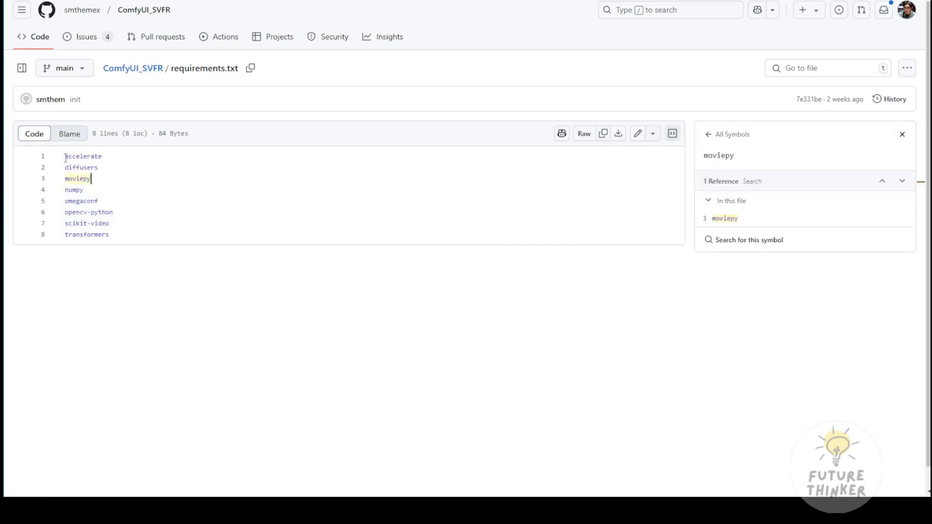
pyautogui.moveTo(65, 168); pyautogui.dragTo(83, 190)
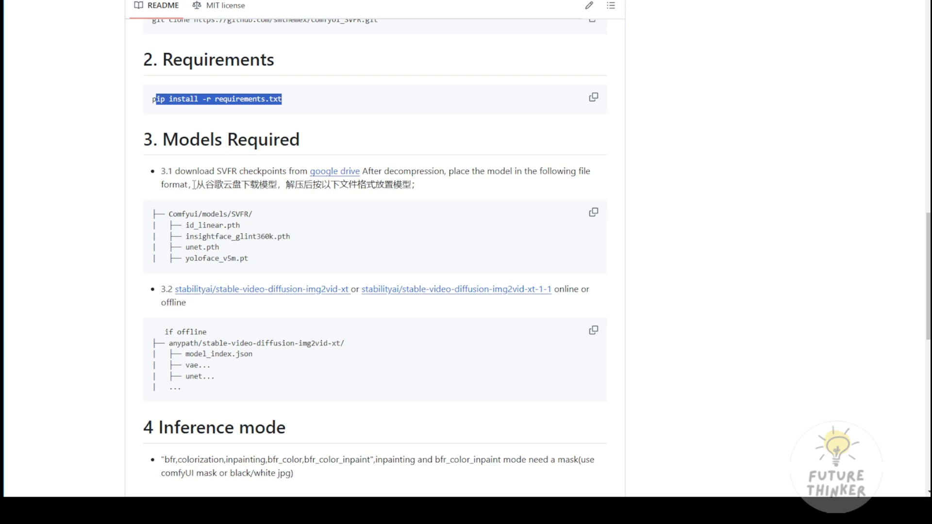
pyautogui.scroll(-2, 195, 184)
pyautogui.scroll(1, 285, 168)
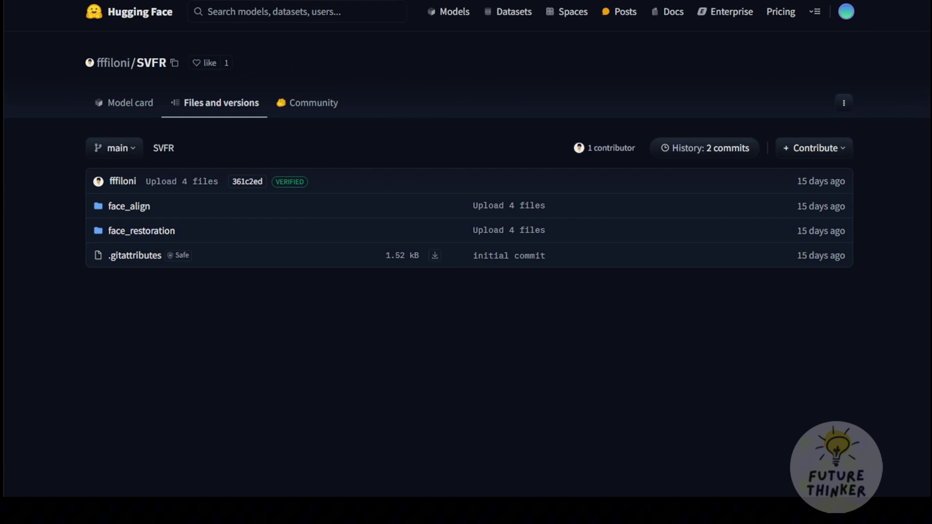
pyautogui.click(141, 208)
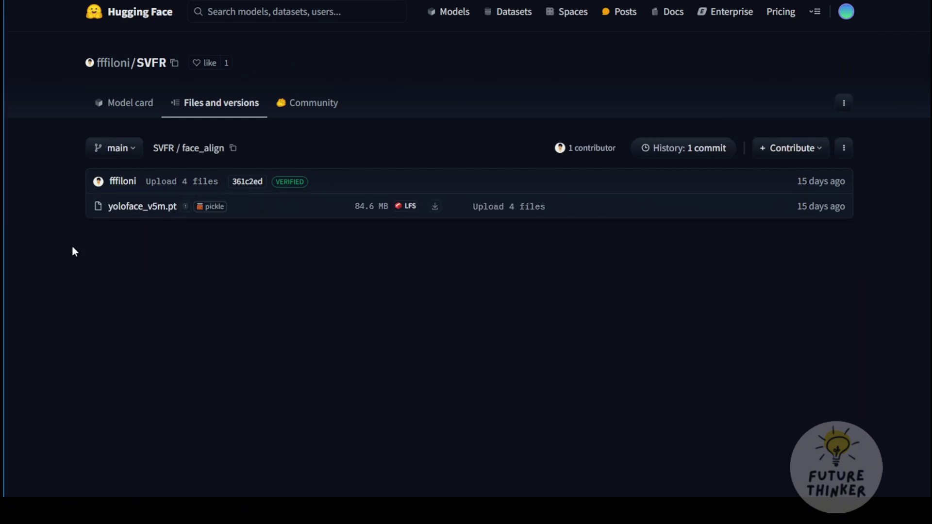
pyautogui.hotkey('alt', 'Left')
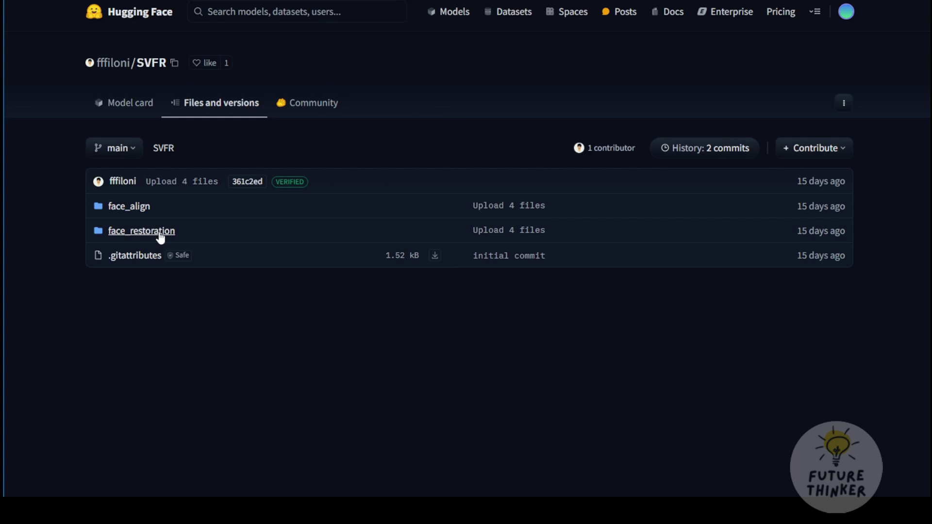
pyautogui.click(160, 237)
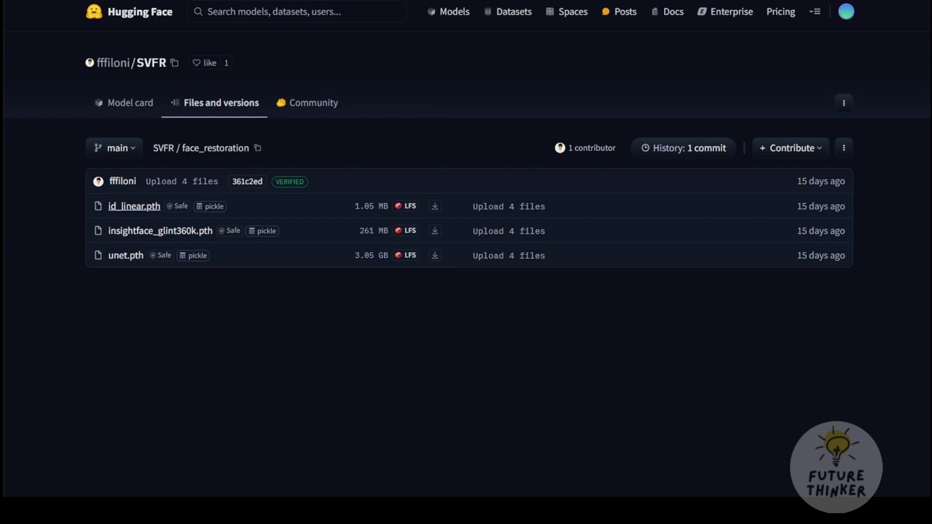
pyautogui.hotkey('alt', 'Left')
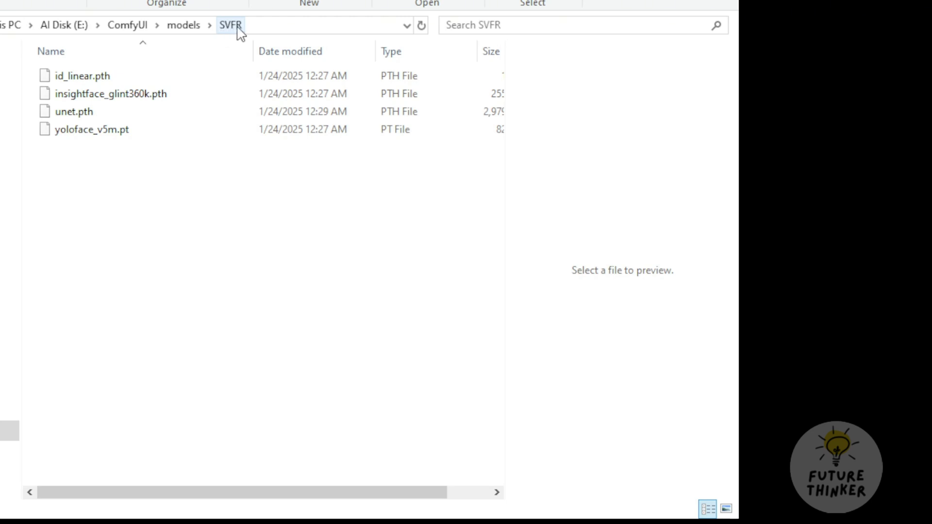
# Step: Jump from the SVFR checkpoint folder up to ComfyUI\models via the address-bar breadcrumb
pyautogui.click(191, 27)
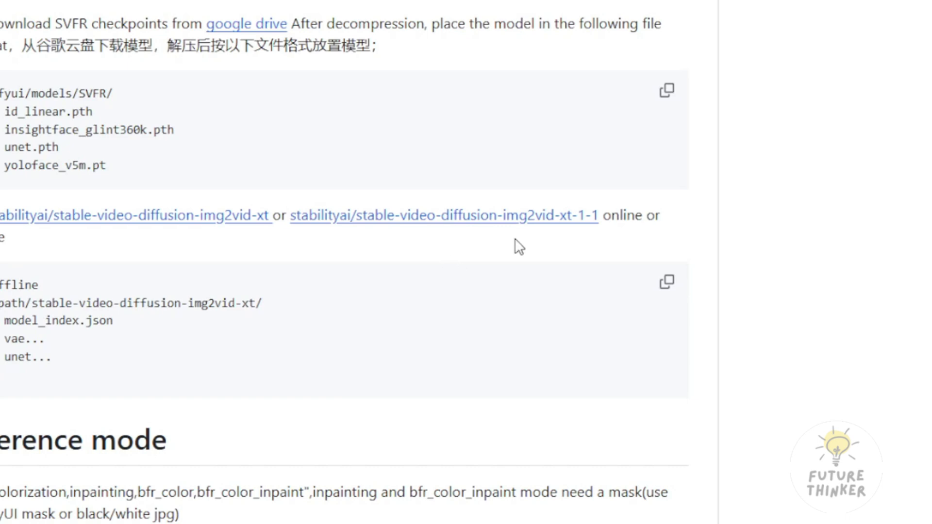
# Step: Open the stabilityai/stable-video-diffusion-img2vid-xt-1-1 model page and view its Files and versions list
pyautogui.click(408, 215)
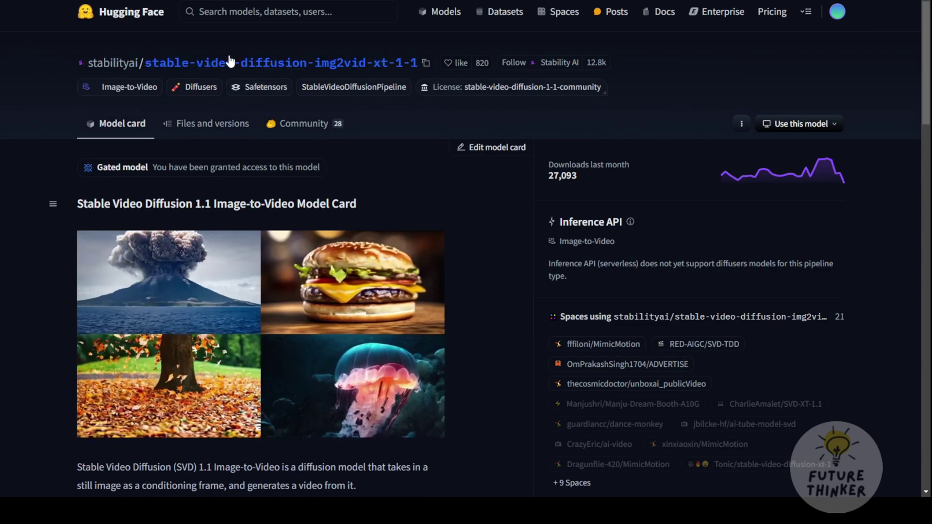
pyautogui.click(213, 124)
pyautogui.scroll(-1, 212, 123)
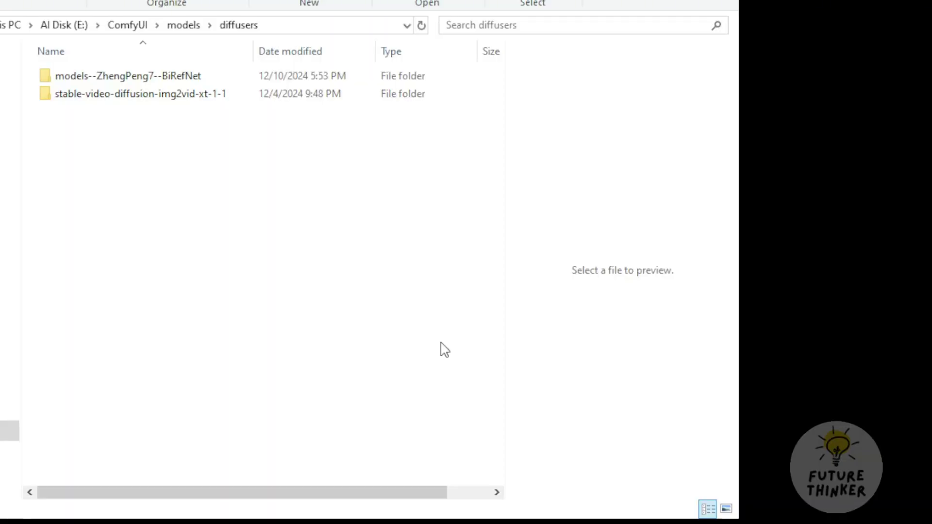
# Step: Navigate to ComfyUI\models\diffusers\stable-video-diffusion-img2vid-xt-1-1 and check its full folder path
pyautogui.click(163, 96)
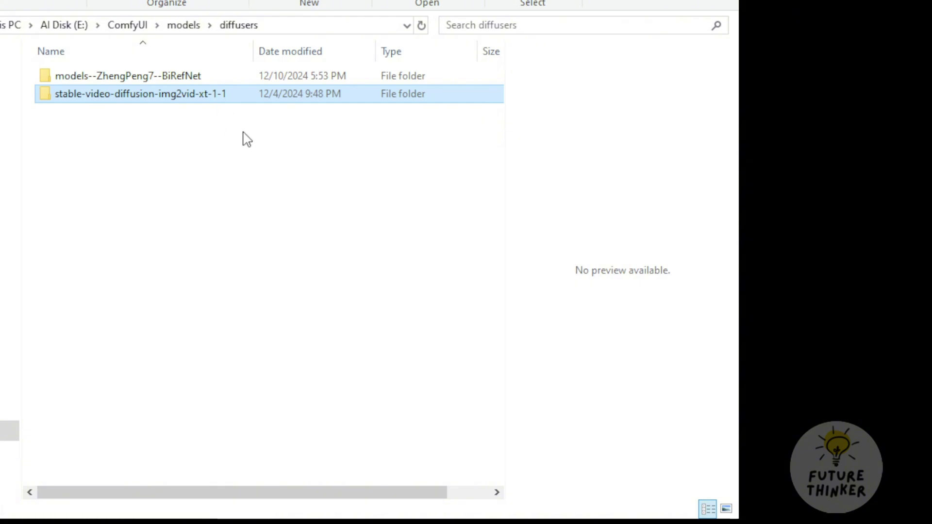
pyautogui.click(183, 28)
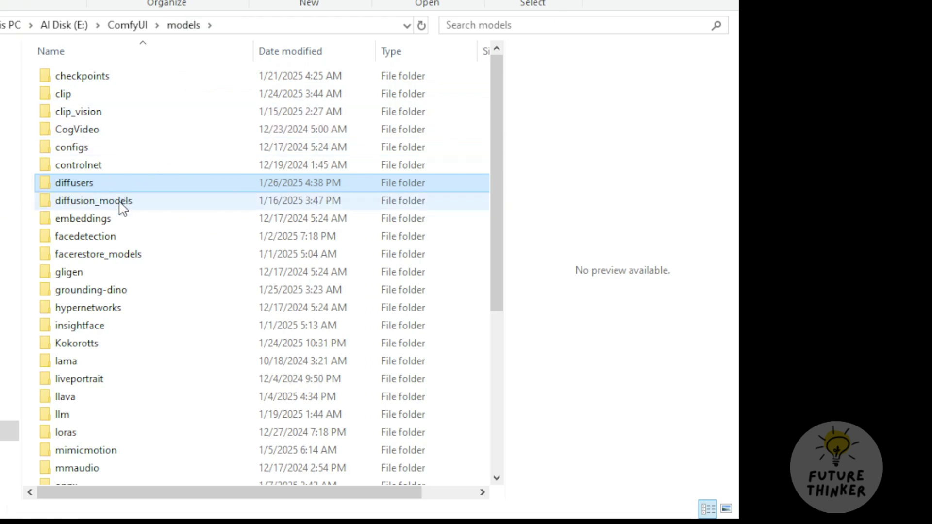
pyautogui.doubleClick(150, 187)
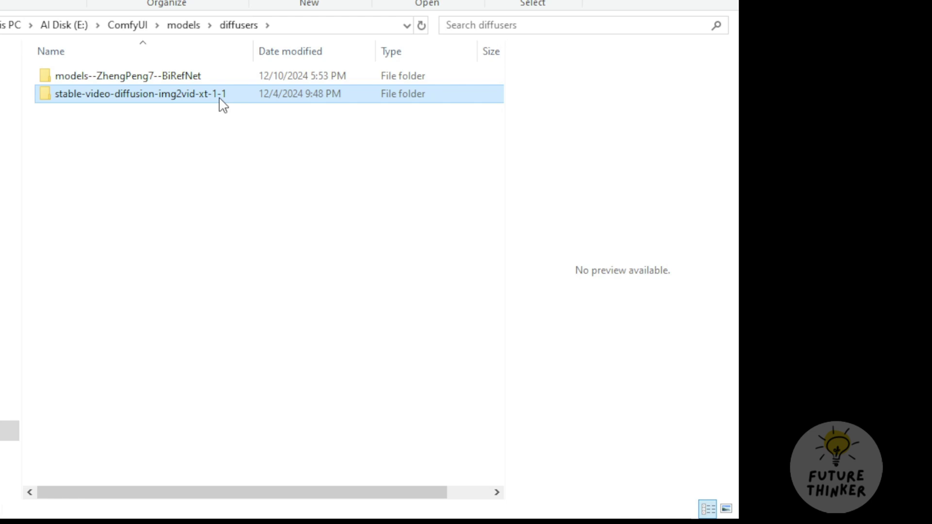
pyautogui.doubleClick(223, 105)
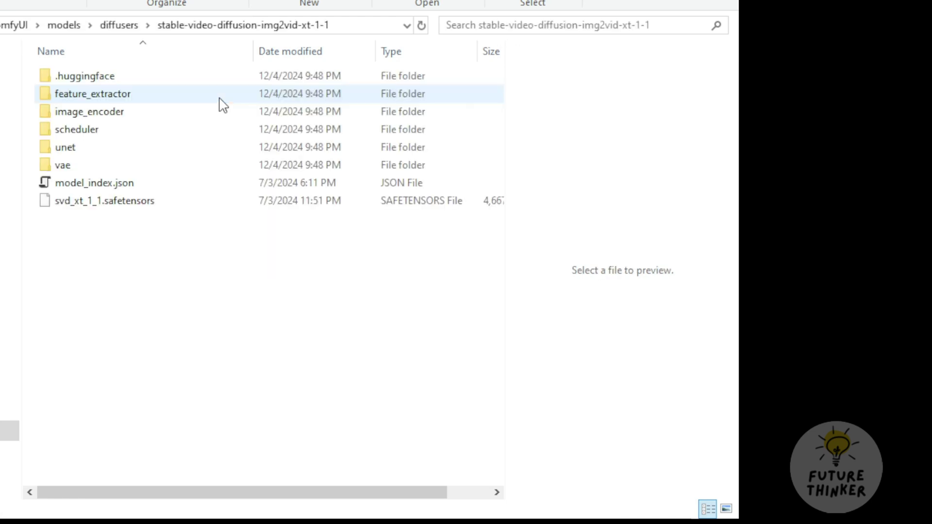
pyautogui.click(356, 27)
pyautogui.click(279, 279)
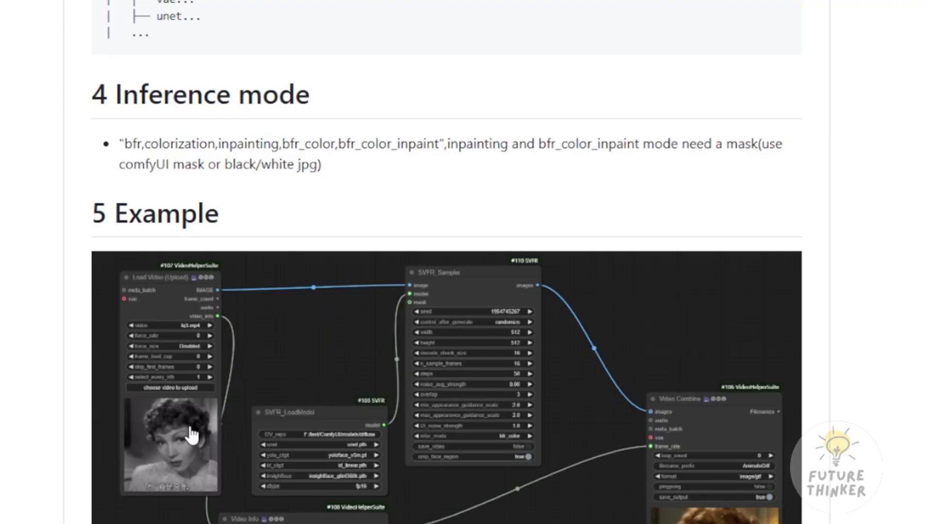
# Step: Scroll the README down to the Inference mode list and the '5 Example' workflow screenshot
pyautogui.scroll(-3, 430, 264)
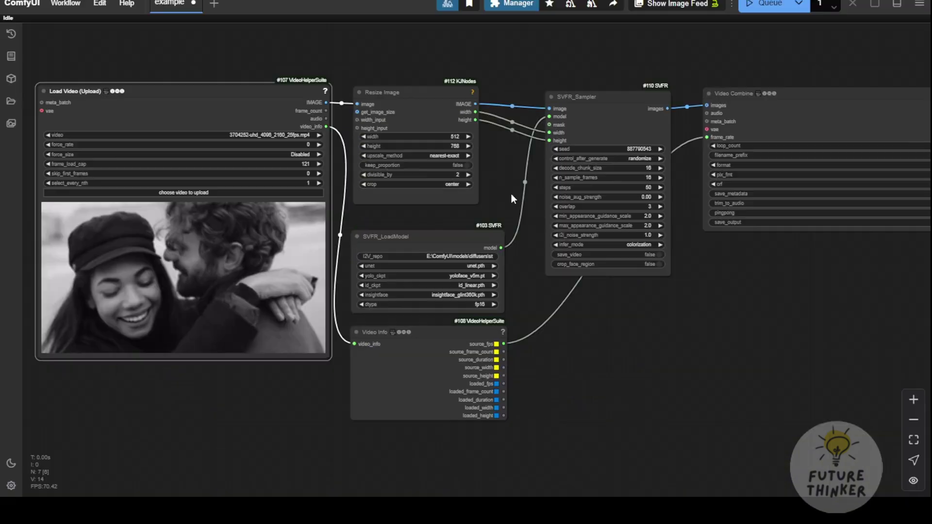
pyautogui.scroll(-1, 511, 193)
# Step: Move the Resize Image node up and right, keeping the Load Video node fully in view
pyautogui.moveTo(511, 193); pyautogui.dragTo(483, 199)
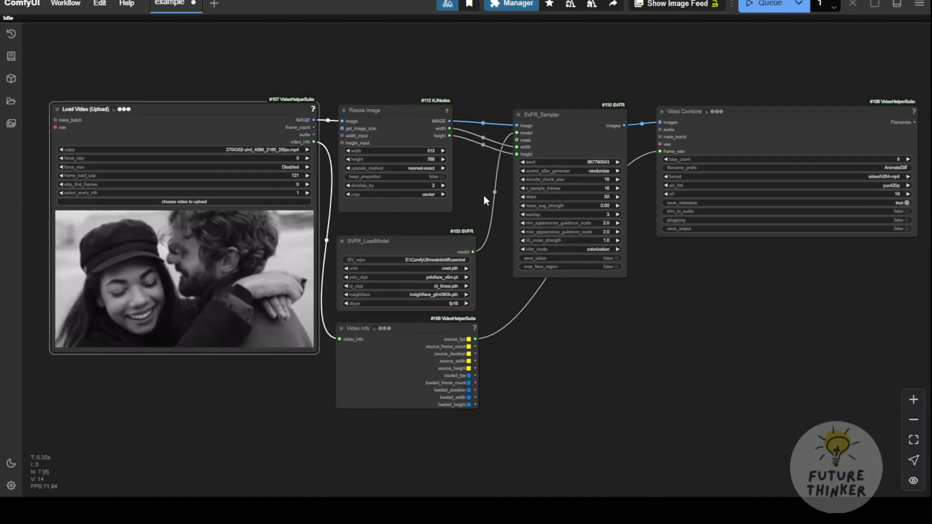
pyautogui.scroll(1, 483, 199)
pyautogui.scroll(3, 288, 138)
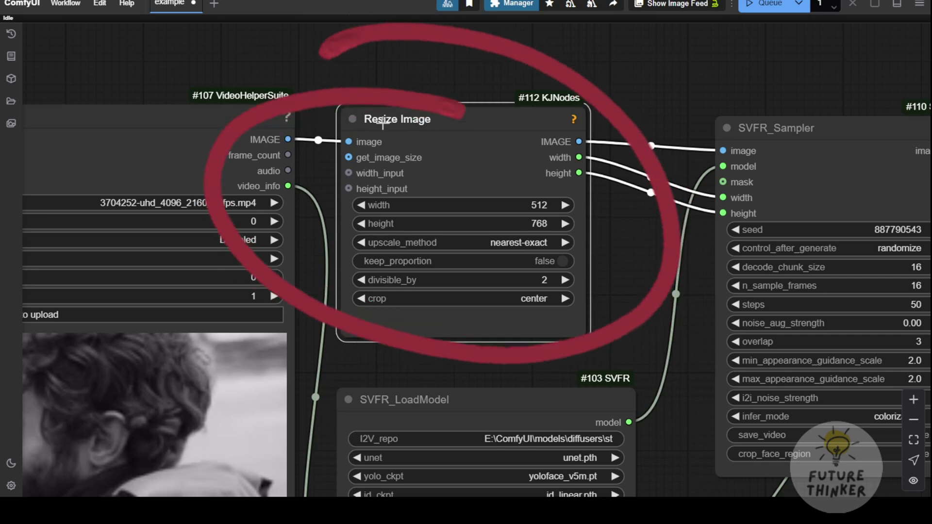
pyautogui.moveTo(406, 111); pyautogui.dragTo(399, 130)
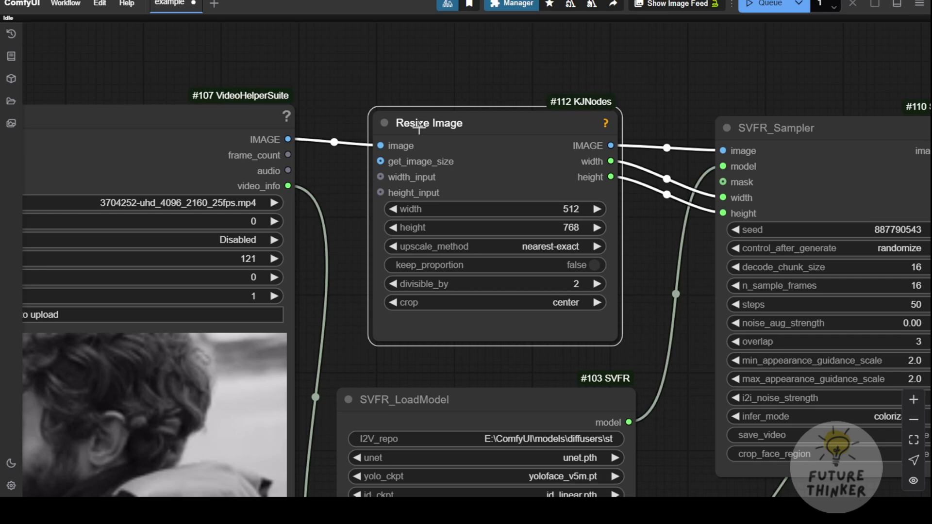
pyautogui.scroll(-2, 326, 104)
pyautogui.moveTo(318, 83); pyautogui.dragTo(337, 52)
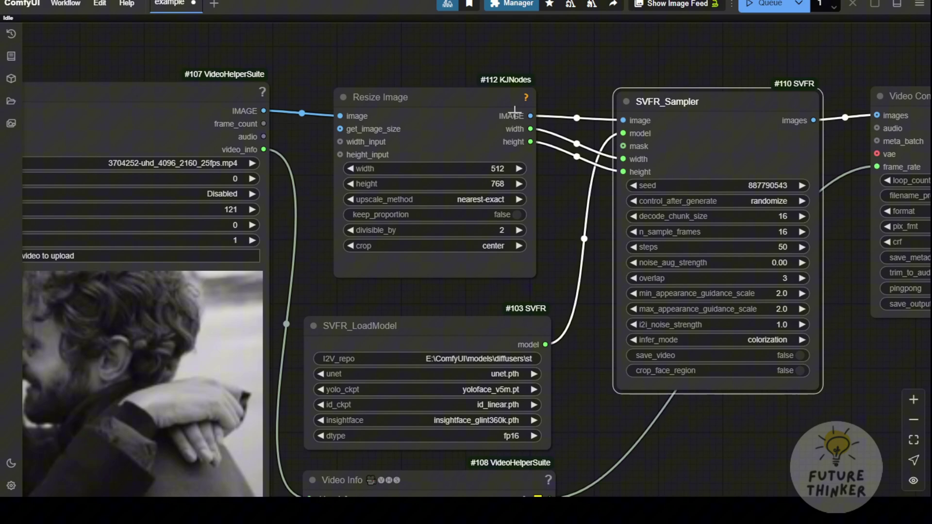
# Step: Nudge SVFR_LoadModel up-right and confirm its I2V_repo path is E:\ComfyUI\models\diffusers, unchanged
pyautogui.scroll(-2, 277, 69)
pyautogui.moveTo(277, 68); pyautogui.dragTo(413, 47)
pyautogui.scroll(3, 422, 203)
pyautogui.moveTo(422, 204); pyautogui.dragTo(443, 183)
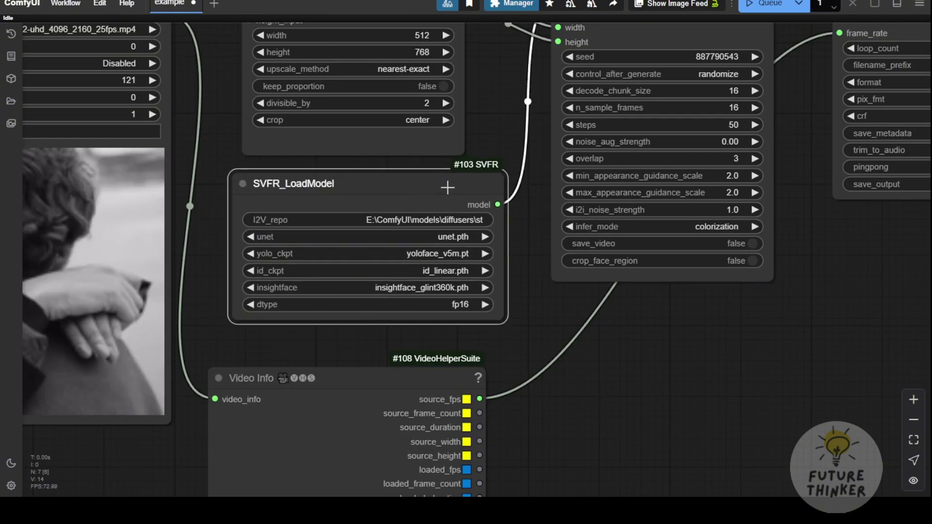
pyautogui.click(334, 225)
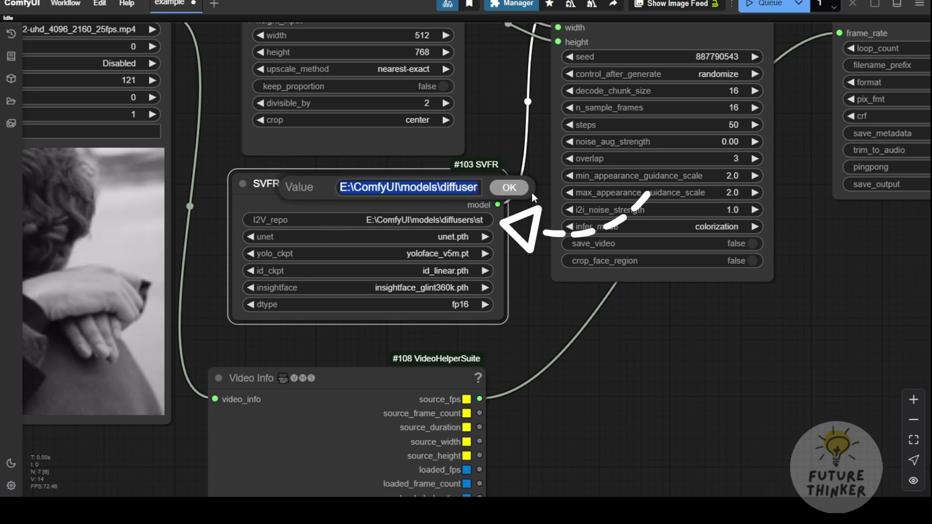
pyautogui.click(514, 188)
pyautogui.scroll(5, 291, 189)
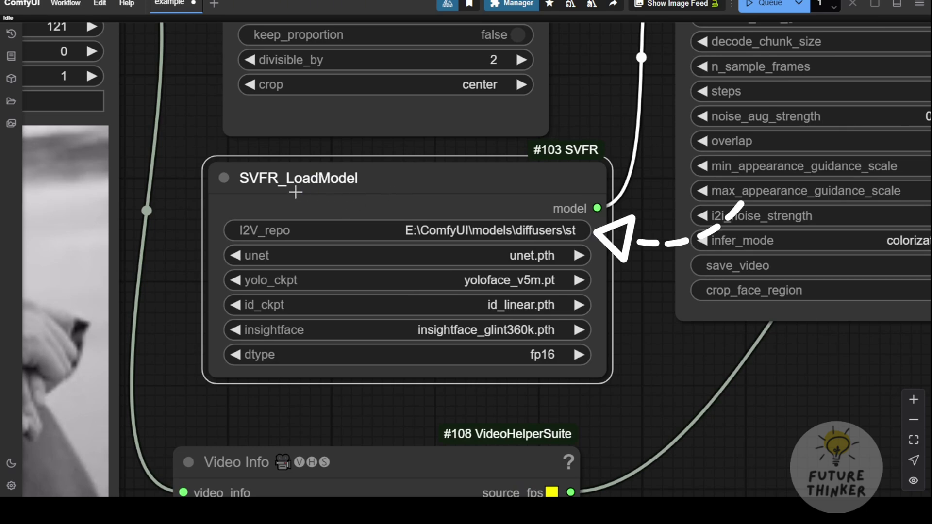
pyautogui.scroll(6, 245, 235)
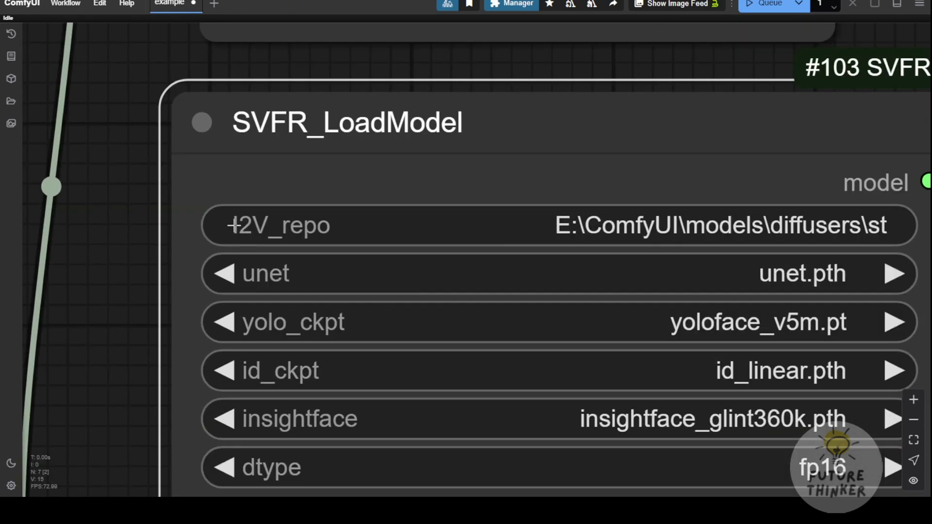
pyautogui.moveTo(313, 230); pyautogui.dragTo(225, 209)
pyautogui.click(225, 209)
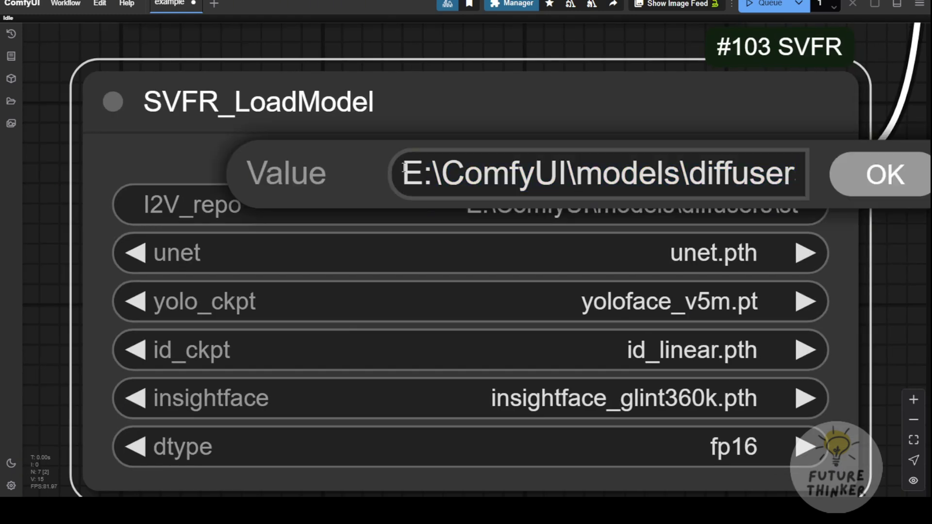
pyautogui.click(675, 176)
pyautogui.moveTo(674, 176); pyautogui.dragTo(801, 176)
pyautogui.click(637, 173)
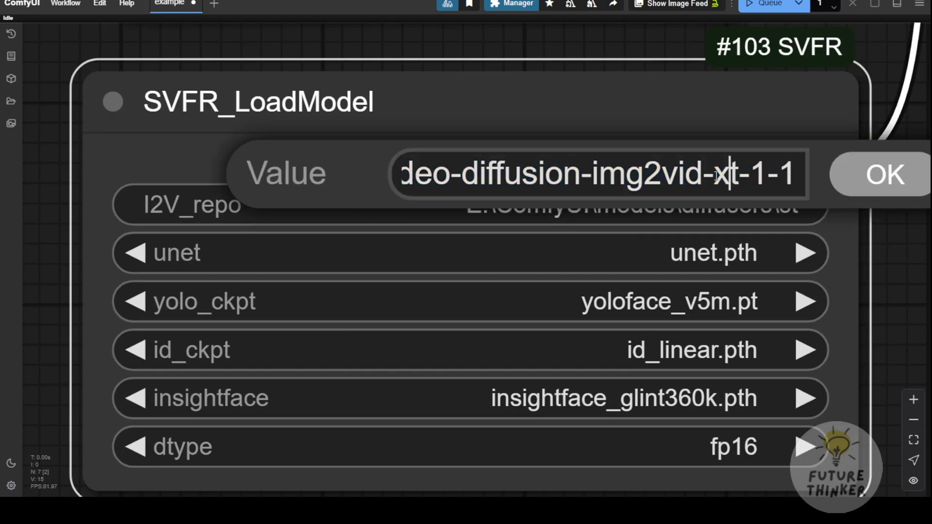
pyautogui.press('End')
pyautogui.press('Return')
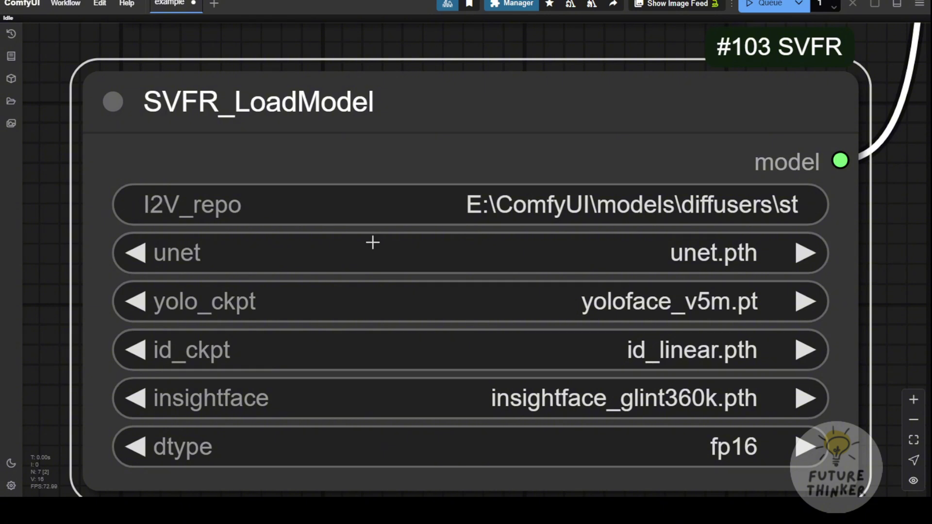
pyautogui.scroll(-1, 373, 248)
pyautogui.moveTo(863, 282); pyautogui.dragTo(858, 176)
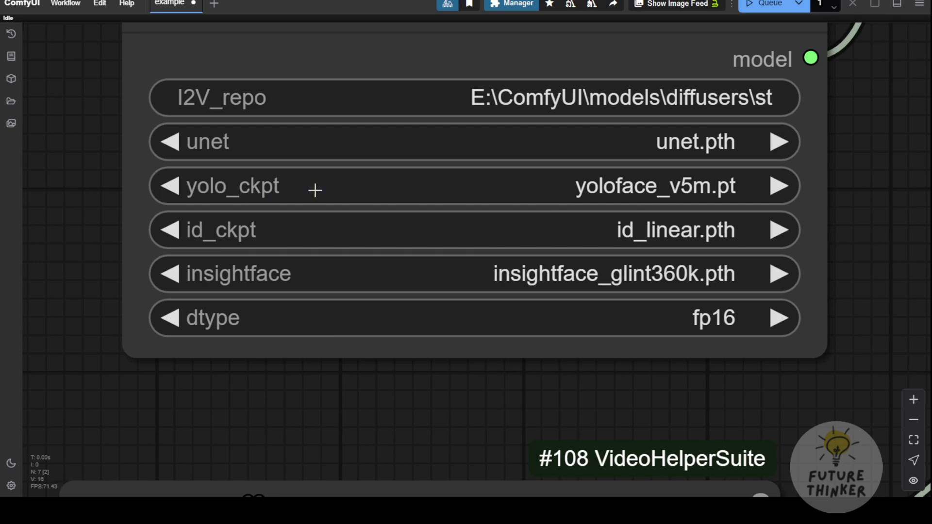
pyautogui.click(710, 151)
pyautogui.click(689, 178)
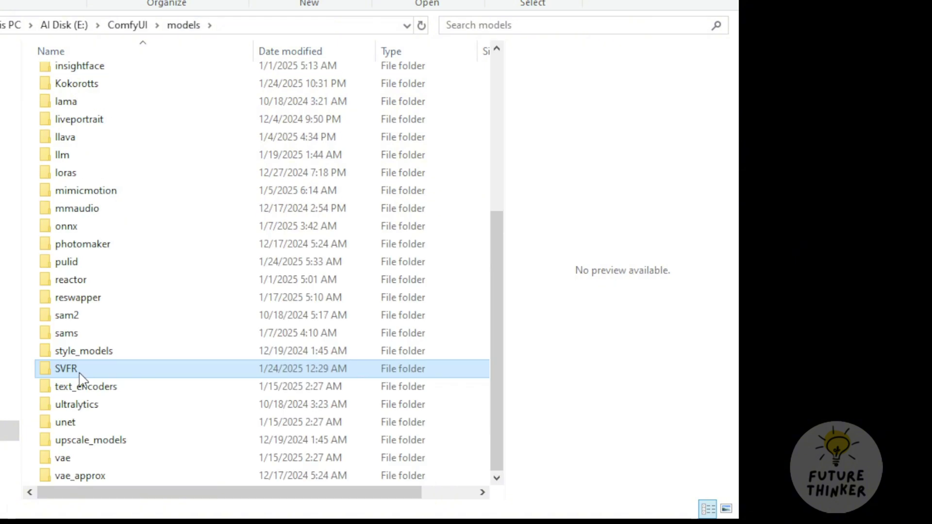
# Step: Open ComfyUI\models\SVFR and select unet.pth, yoloface_v5m.pt, id_linear.pth and insightface_glint360k.pth
pyautogui.doubleClick(79, 371)
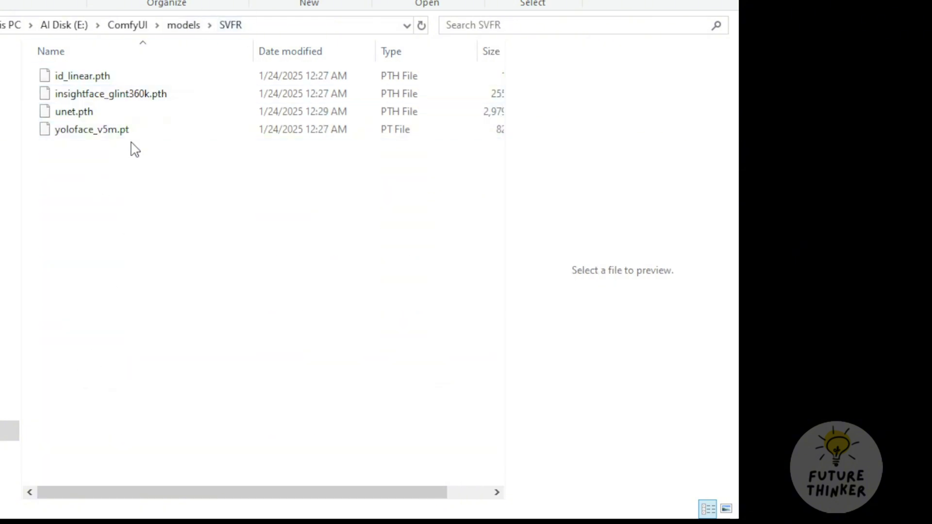
pyautogui.moveTo(150, 155); pyautogui.dragTo(98, 83)
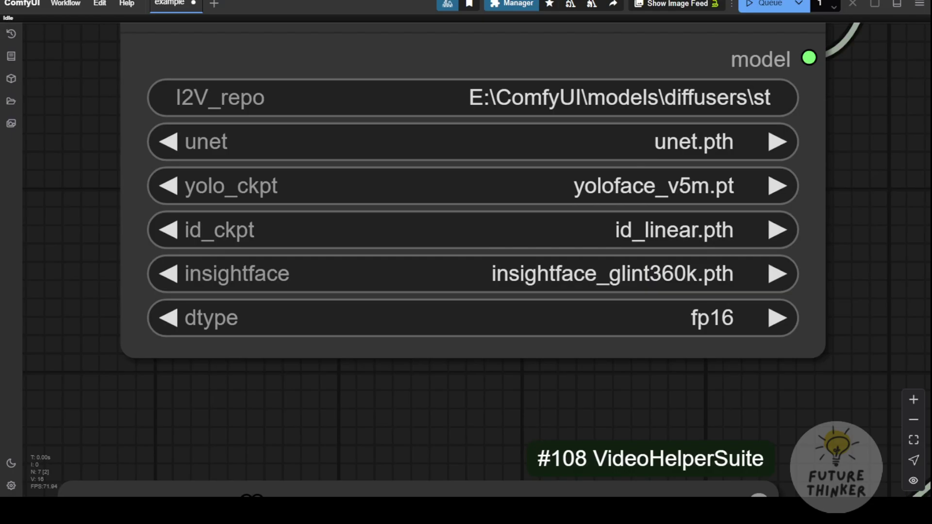
# Step: Check the SVFR_LoadModel dtype options and keep fp16 precision
pyautogui.scroll(-3, 586, 192)
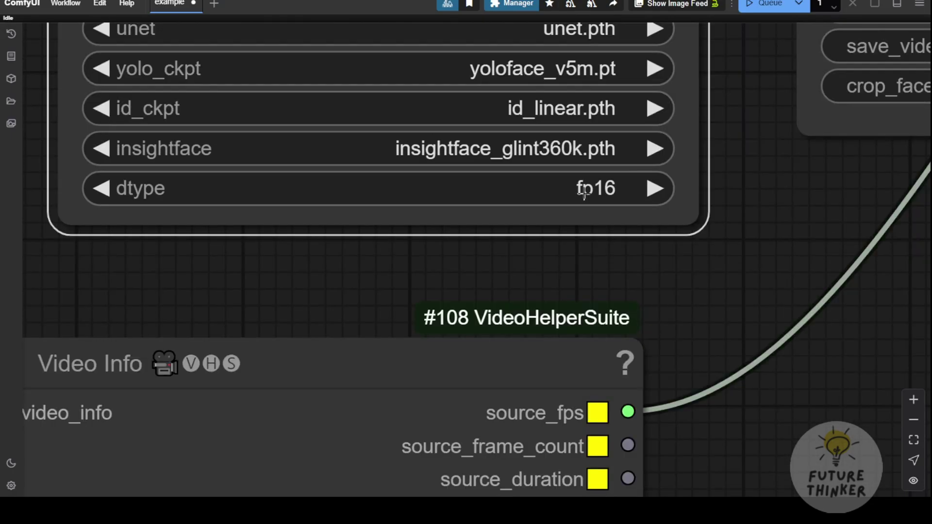
pyautogui.click(583, 192)
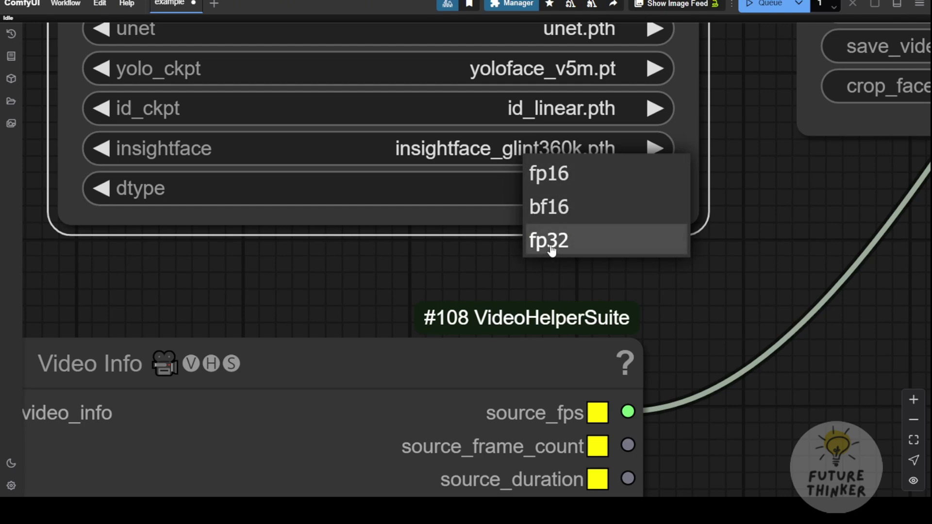
pyautogui.click(764, 256)
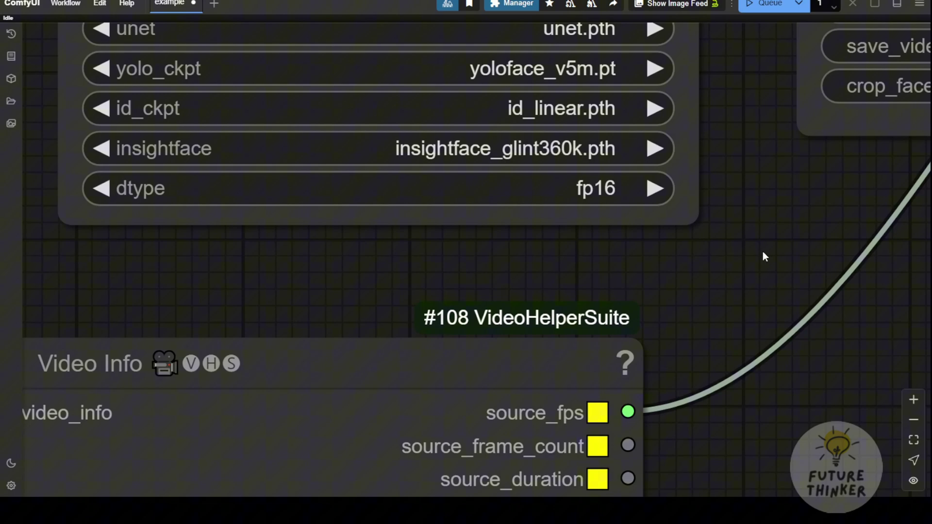
# Step: Set the SVFR_Sampler node's infer_mode to bfr_color
pyautogui.scroll(-9, 759, 262)
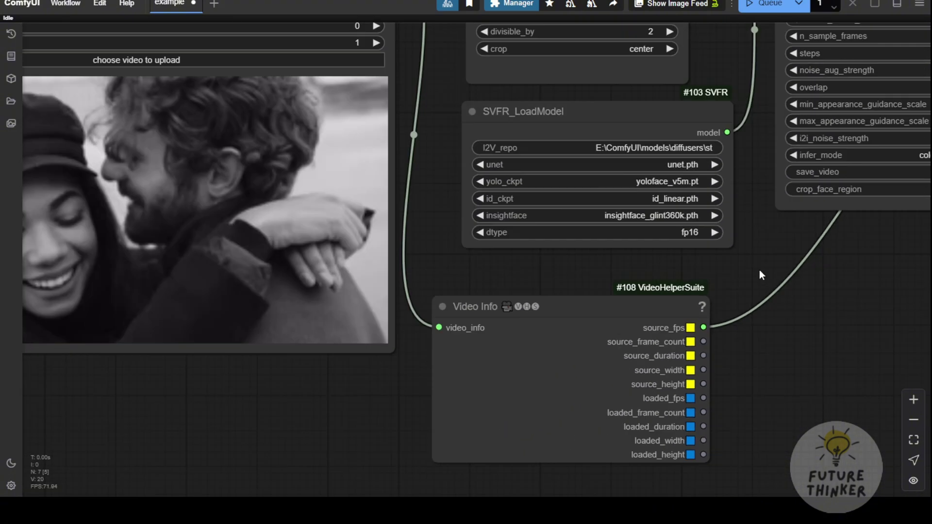
pyautogui.moveTo(759, 270); pyautogui.dragTo(411, 436)
pyautogui.scroll(4, 630, 150)
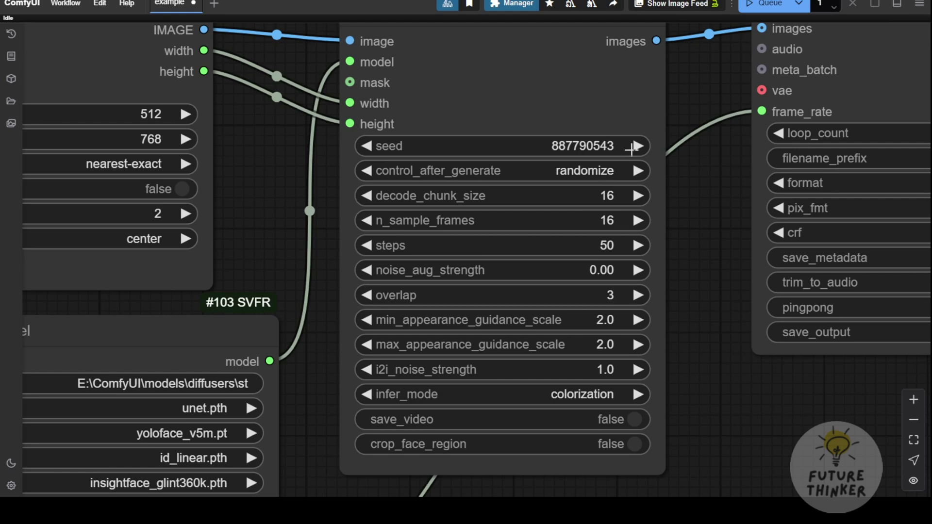
pyautogui.moveTo(689, 90); pyautogui.dragTo(666, 106)
pyautogui.scroll(-2, 659, 109)
pyautogui.scroll(2, 620, 129)
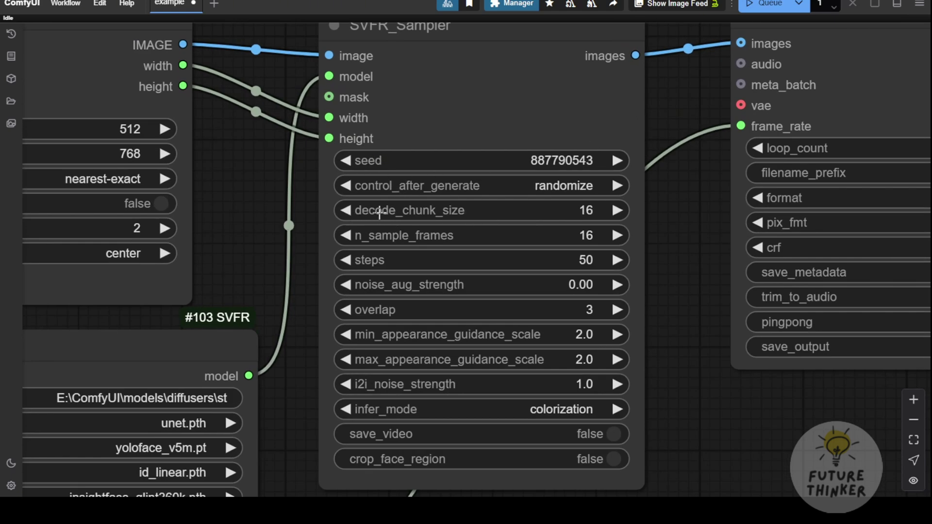
pyautogui.scroll(3, 582, 210)
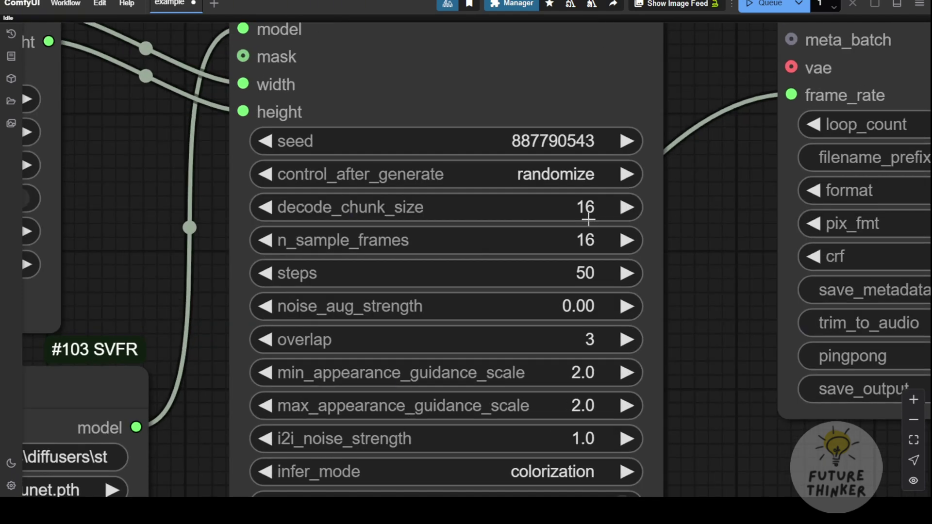
pyautogui.scroll(-3, 592, 211)
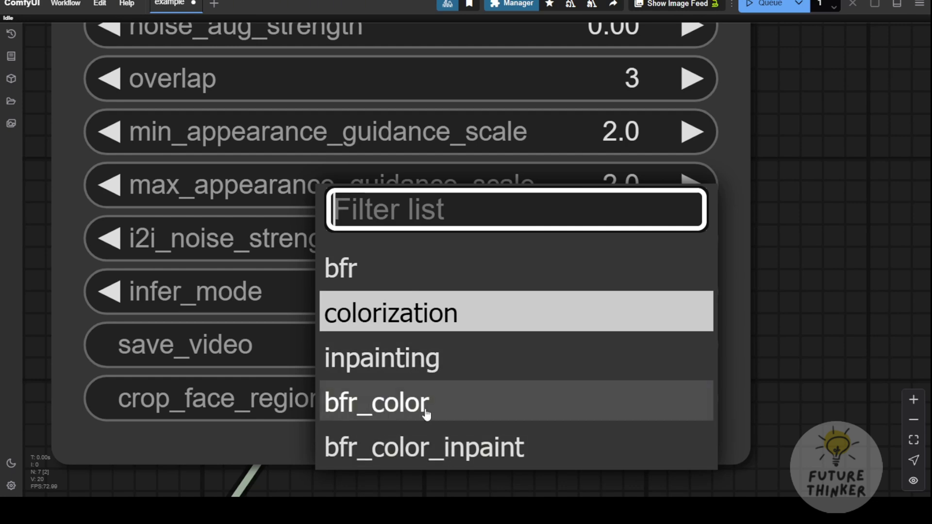
pyautogui.click(344, 449)
pyautogui.click(405, 291)
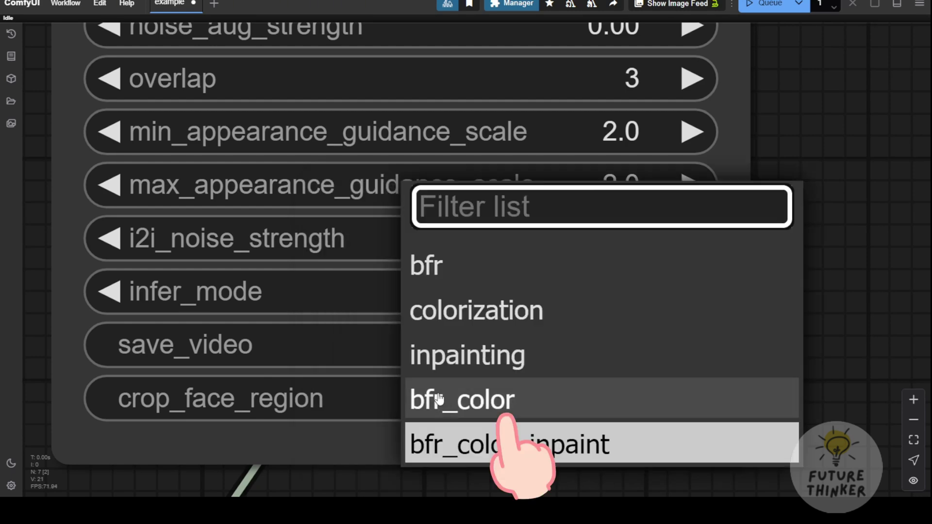
pyautogui.click(481, 401)
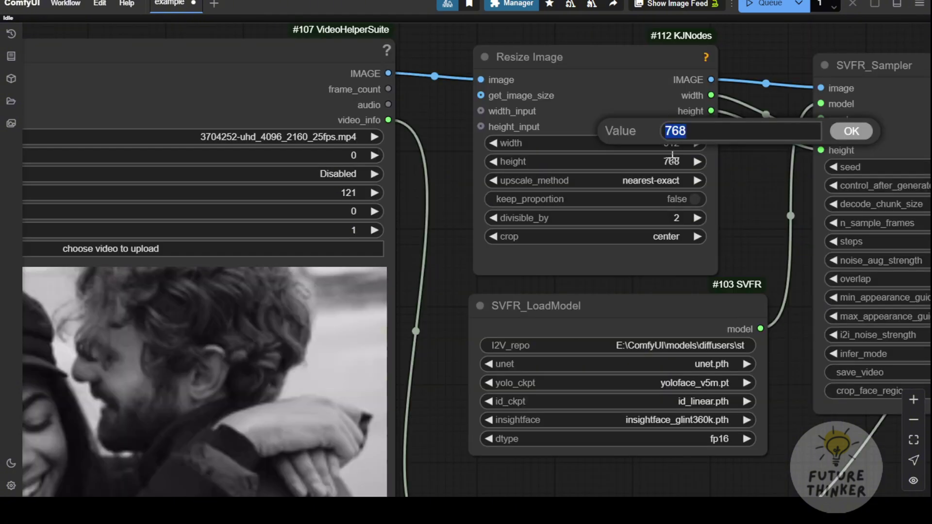
# Step: Set the Resize Image width to 900 and begin editing its height
pyautogui.click(850, 135)
pyautogui.click(663, 143)
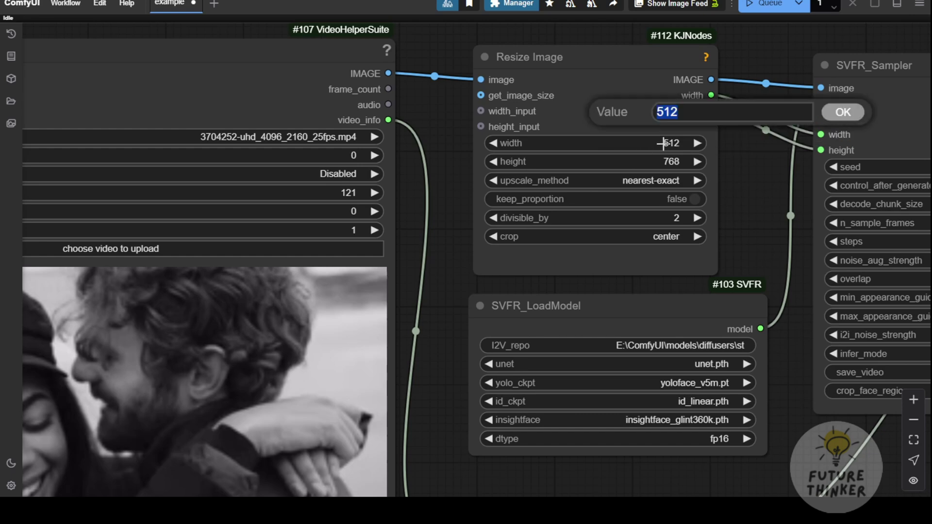
pyautogui.write('900')
pyautogui.press('Return')
pyautogui.click(665, 161)
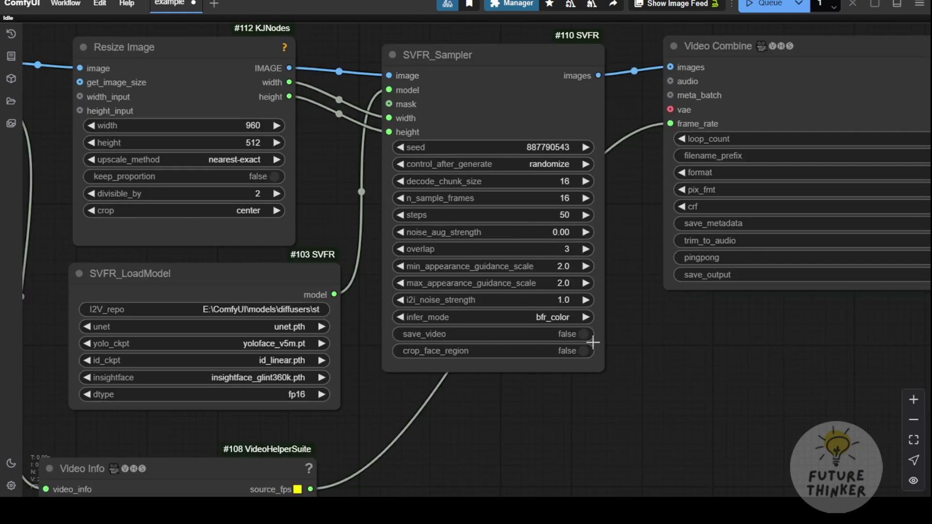
# Step: Choose bfr_color in the SVFR_Sampler infer_mode list and recheck the choices
pyautogui.scroll(3, 592, 342)
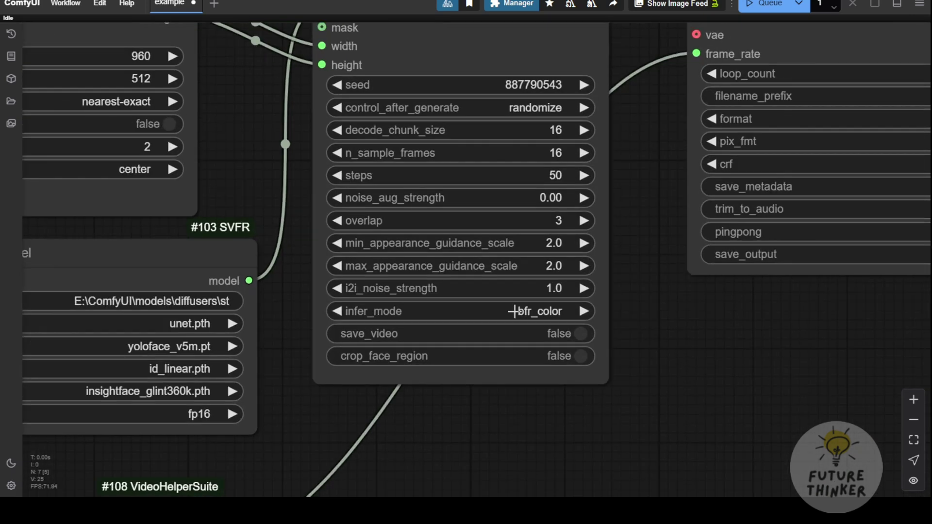
pyautogui.click(548, 311)
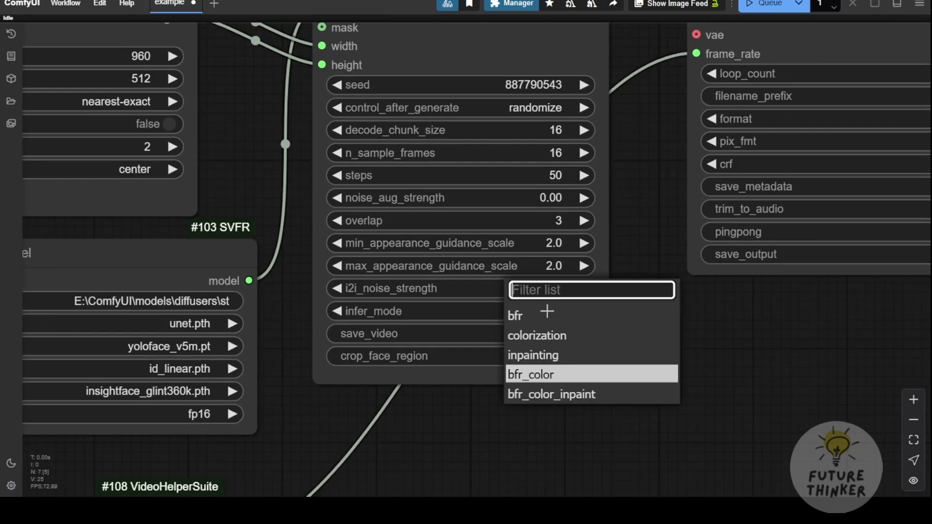
pyautogui.click(529, 376)
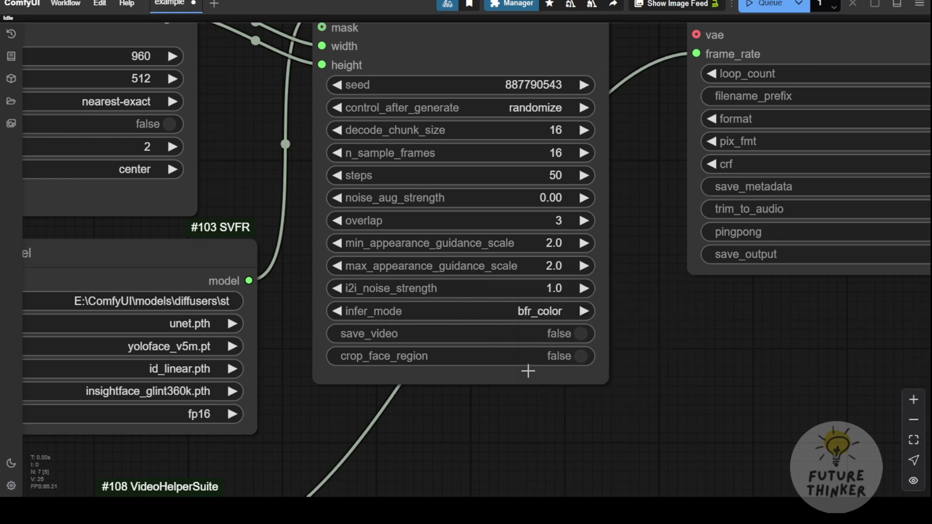
pyautogui.click(554, 311)
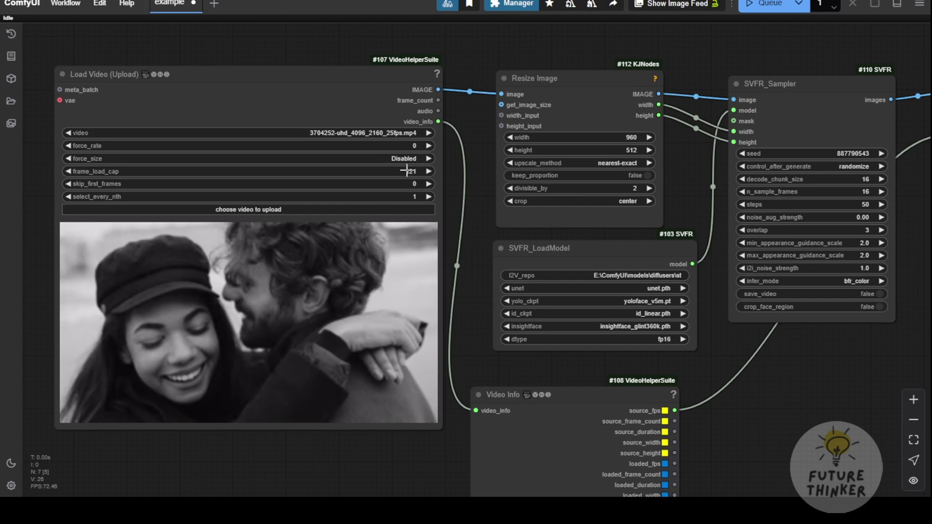
# Step: Set Load Video's frame_load_cap to 96
pyautogui.click(403, 171)
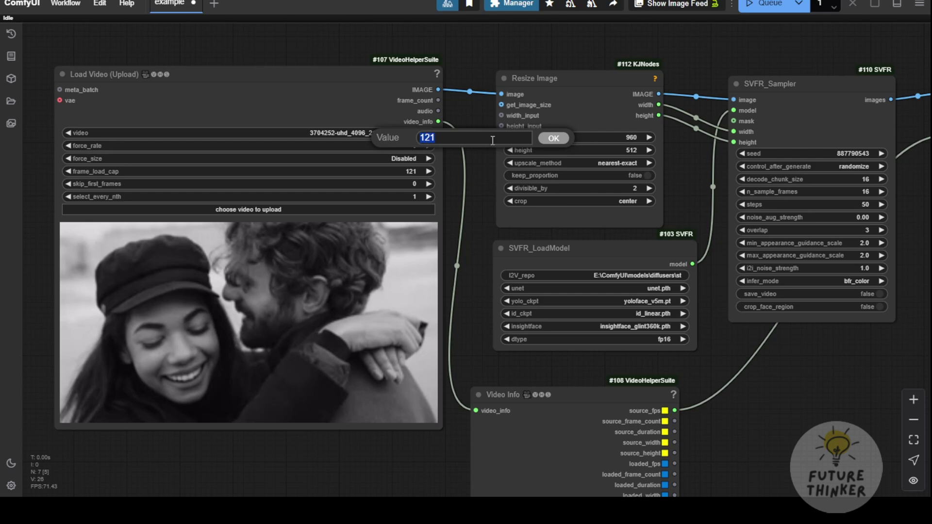
pyautogui.write('9')
pyautogui.press('Return')
# Step: Resume the Load Video preview and pan over to the Video Combine node
pyautogui.rightClick(297, 148)
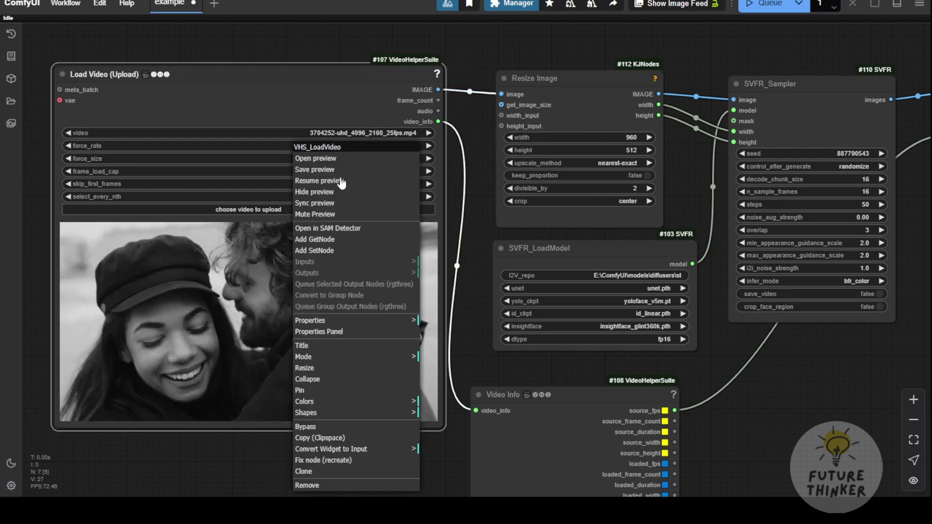
pyautogui.click(315, 180)
pyautogui.rightClick(218, 148)
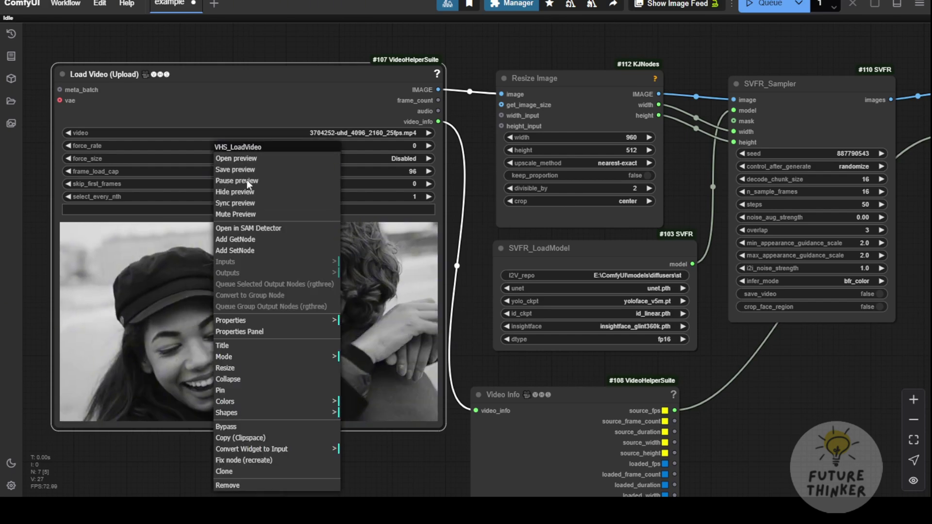
pyautogui.scroll(-2, 247, 184)
pyautogui.moveTo(788, 88); pyautogui.dragTo(606, 120)
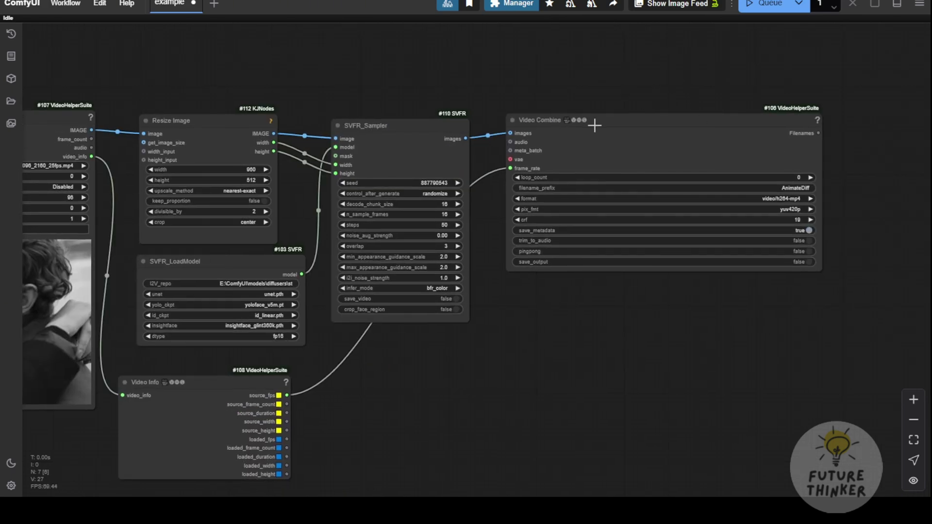
# Step: Queue the workflow, then shift the graph to show the sampler and nudge Video Info
pyautogui.scroll(-1, 450, 147)
pyautogui.click(762, 10)
pyautogui.moveTo(384, 341); pyautogui.dragTo(494, 341)
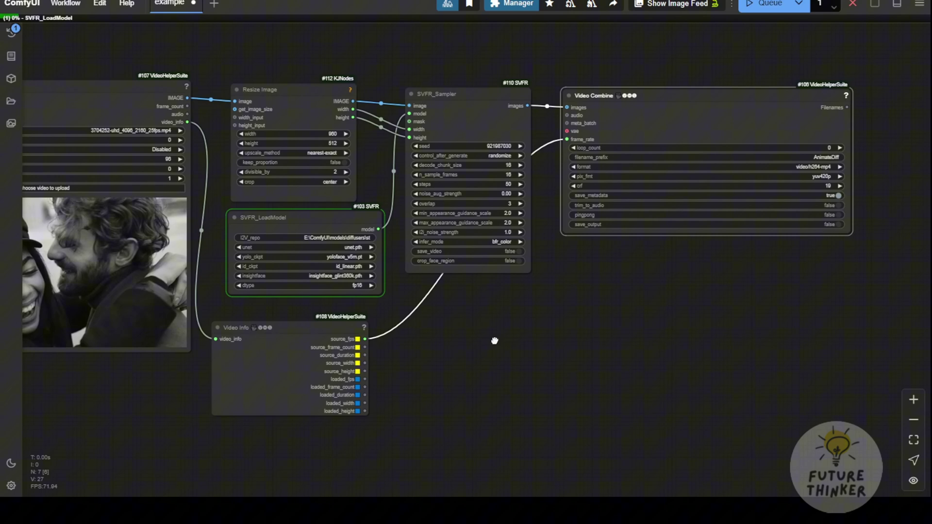
pyautogui.moveTo(420, 377); pyautogui.dragTo(509, 388)
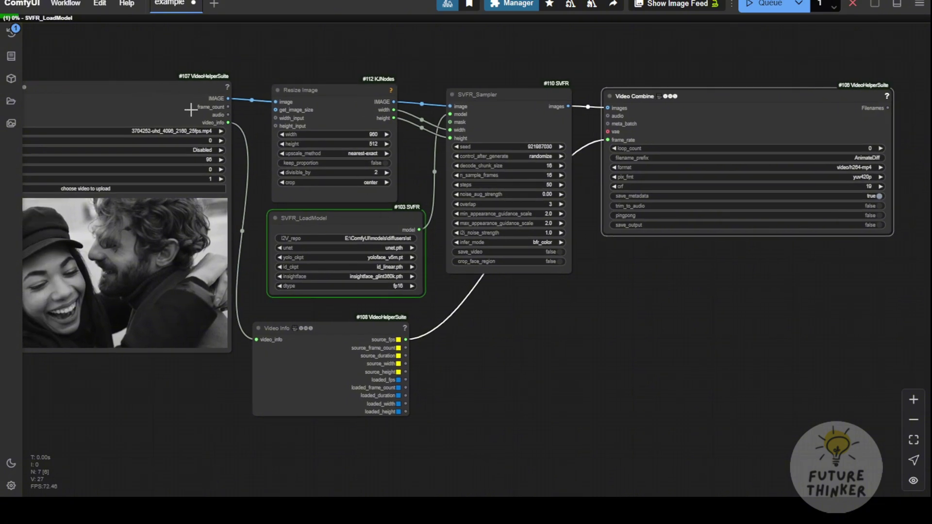
pyautogui.scroll(4, 324, 88)
pyautogui.moveTo(325, 145); pyautogui.dragTo(659, 87)
pyautogui.scroll(-3, 449, 353)
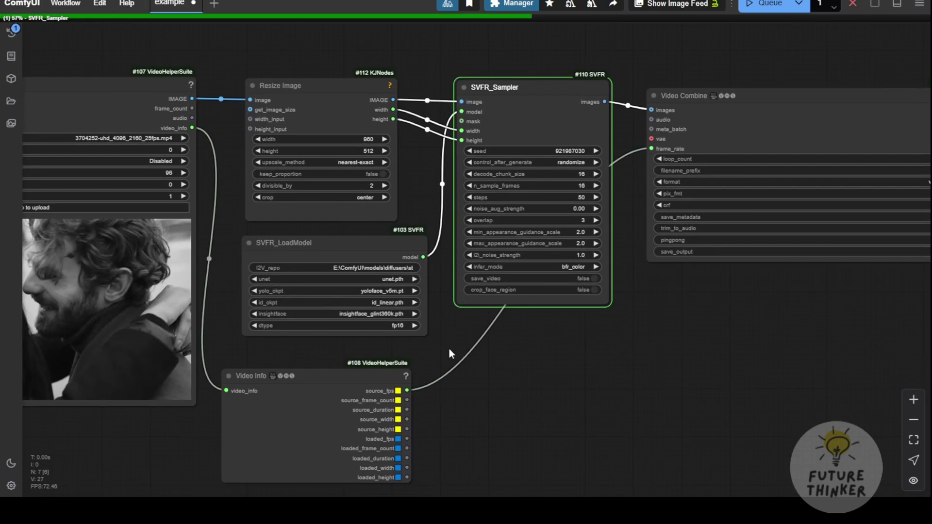
pyautogui.moveTo(314, 380); pyautogui.dragTo(327, 365)
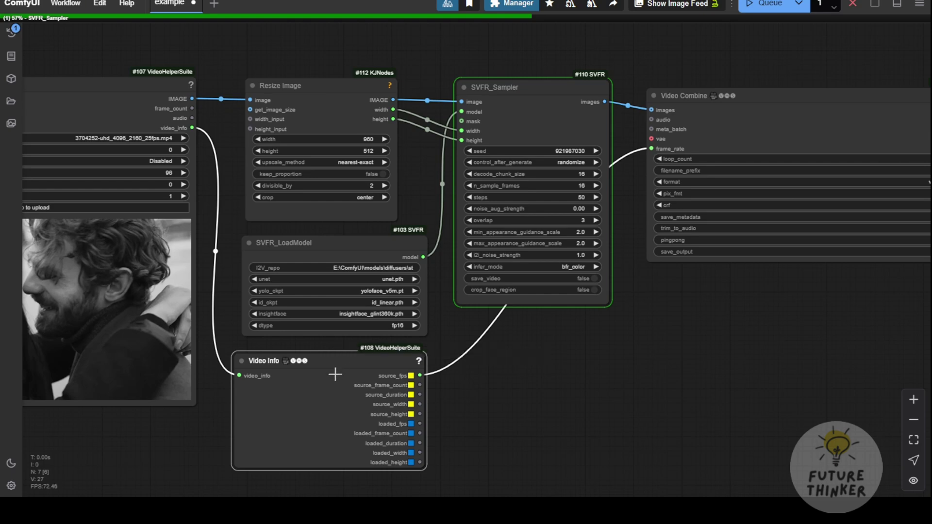
# Step: While it runs, confirm the SVFR_Sampler infer_mode stays on bfr_color
pyautogui.scroll(3, 351, 262)
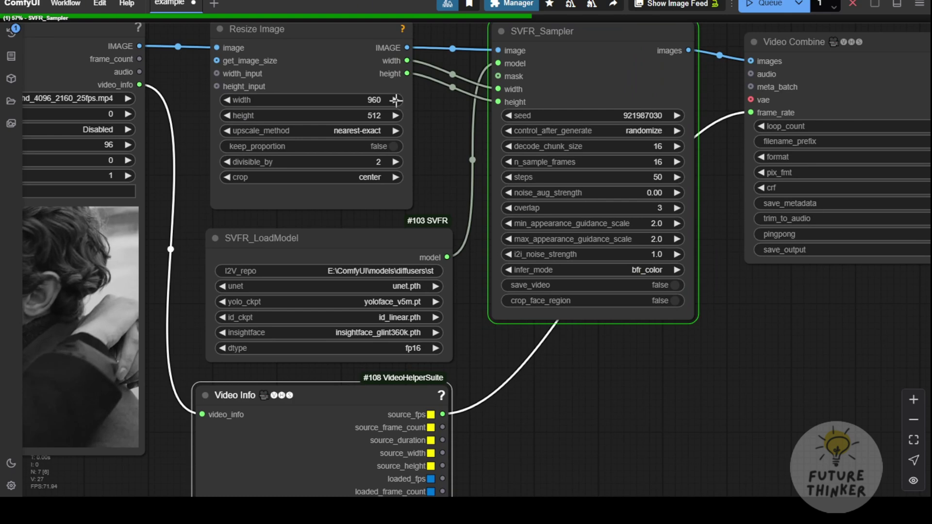
pyautogui.moveTo(413, 136); pyautogui.dragTo(366, 141)
pyautogui.scroll(2, 347, 155)
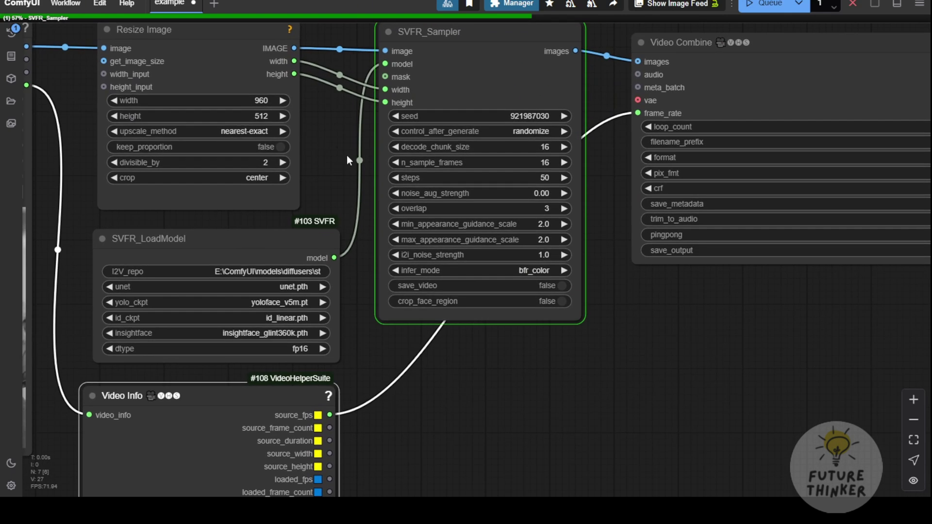
pyautogui.scroll(2, 430, 306)
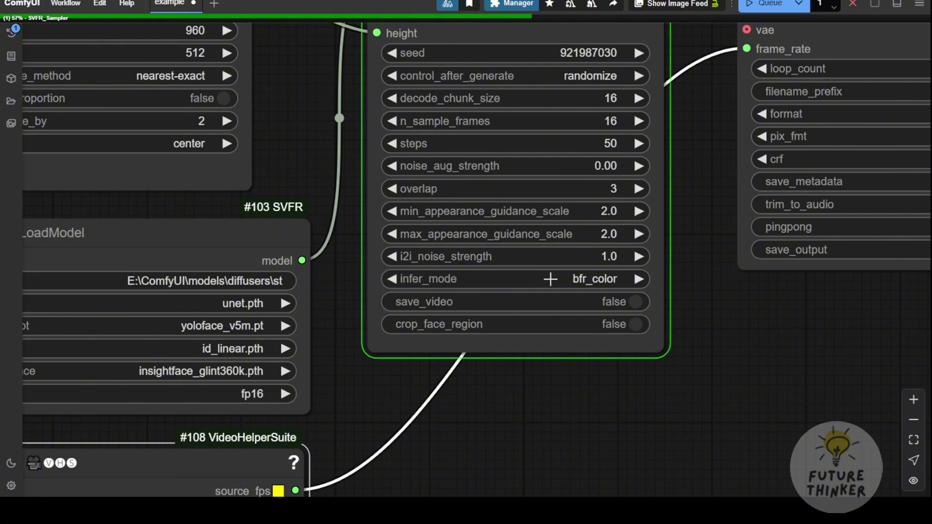
pyautogui.scroll(-1, 658, 85)
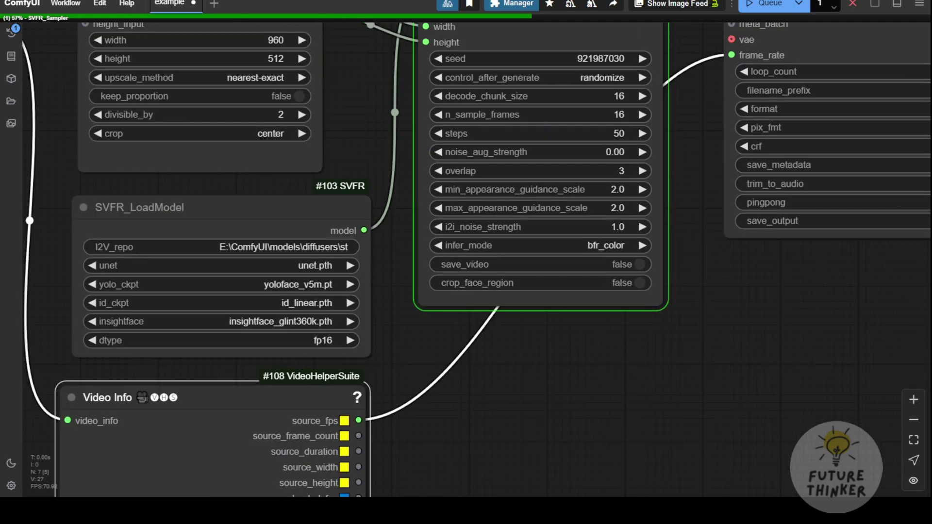
pyautogui.click(555, 248)
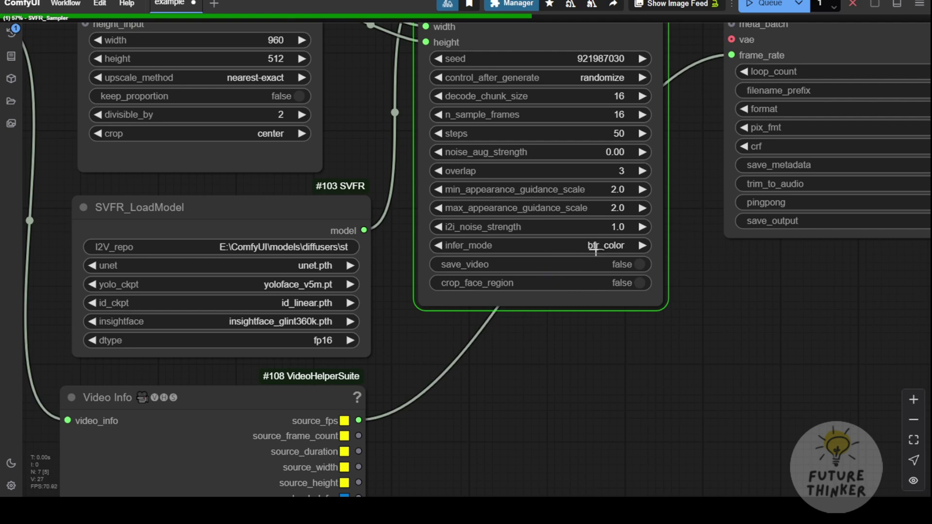
pyautogui.click(554, 242)
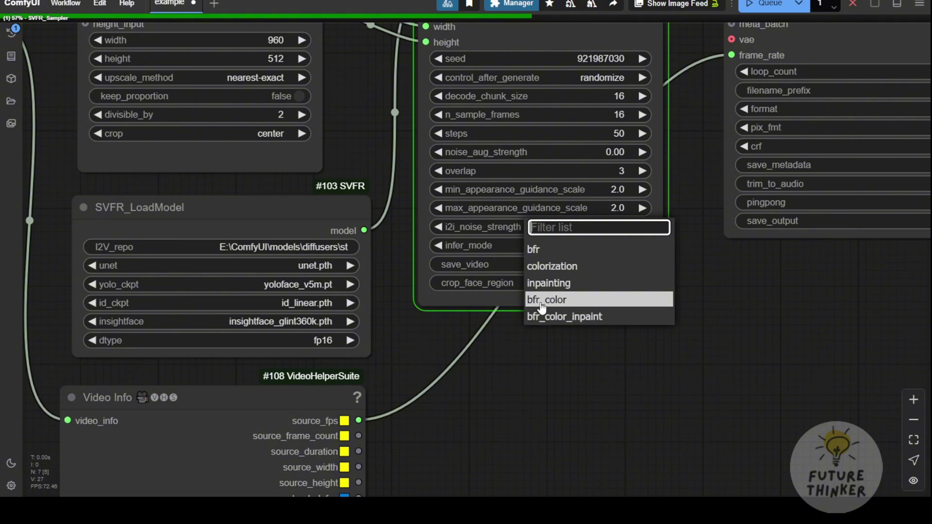
pyautogui.click(573, 300)
pyautogui.scroll(5, 581, 324)
pyautogui.click(623, 199)
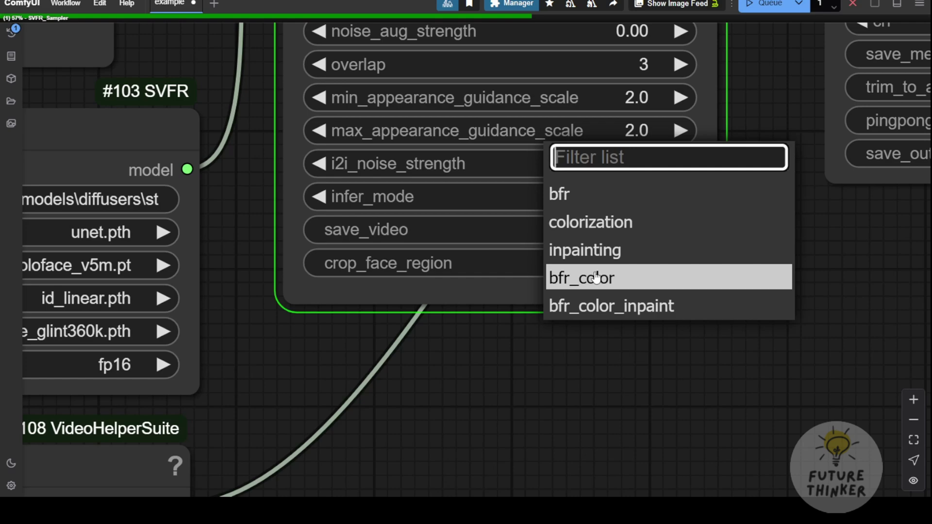
pyautogui.click(596, 277)
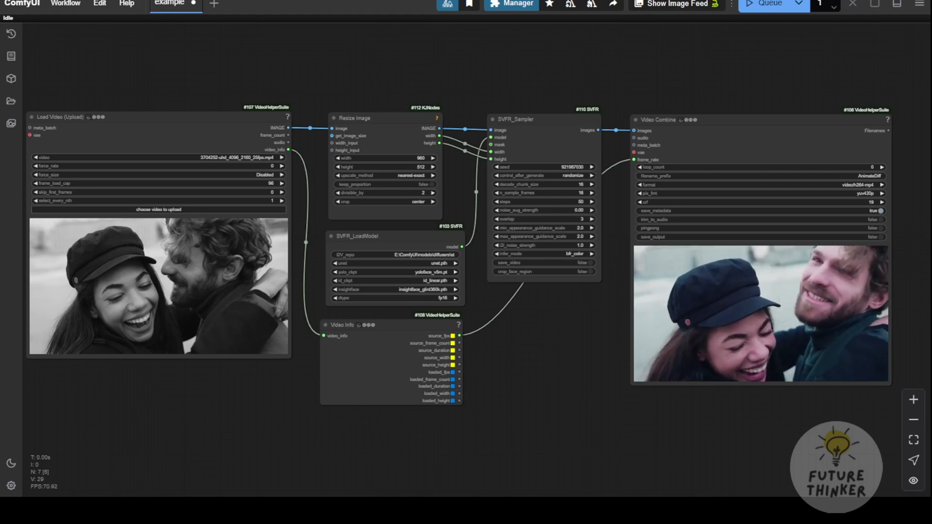
pyautogui.moveTo(571, 335); pyautogui.dragTo(561, 278)
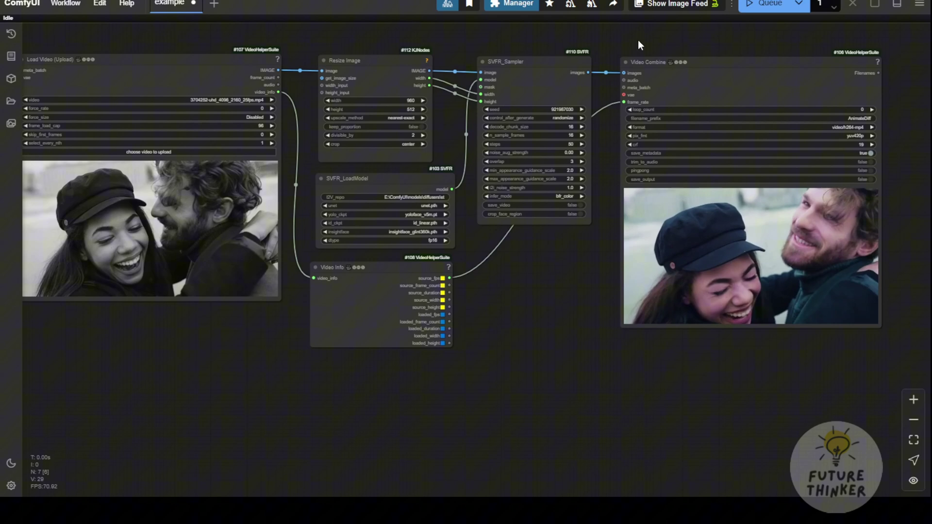
pyautogui.moveTo(638, 45); pyautogui.dragTo(546, 45)
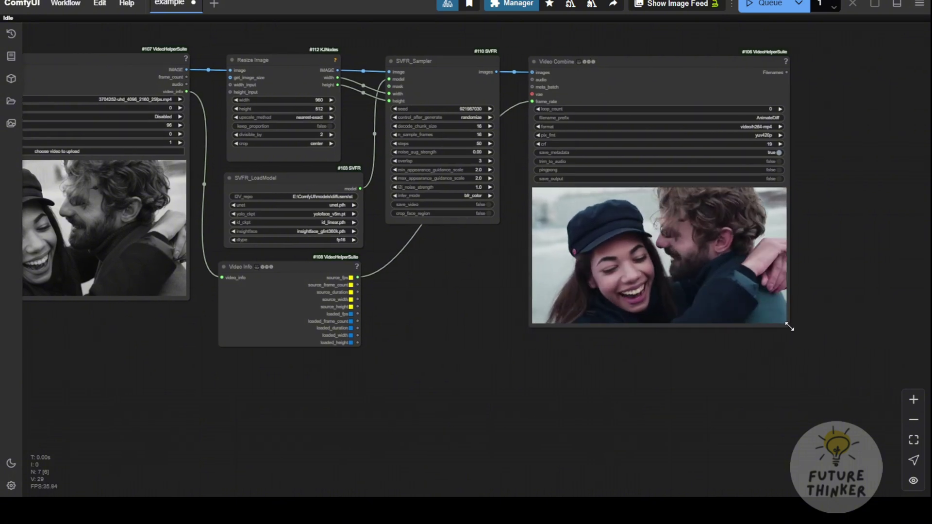
pyautogui.moveTo(789, 328); pyautogui.dragTo(878, 373)
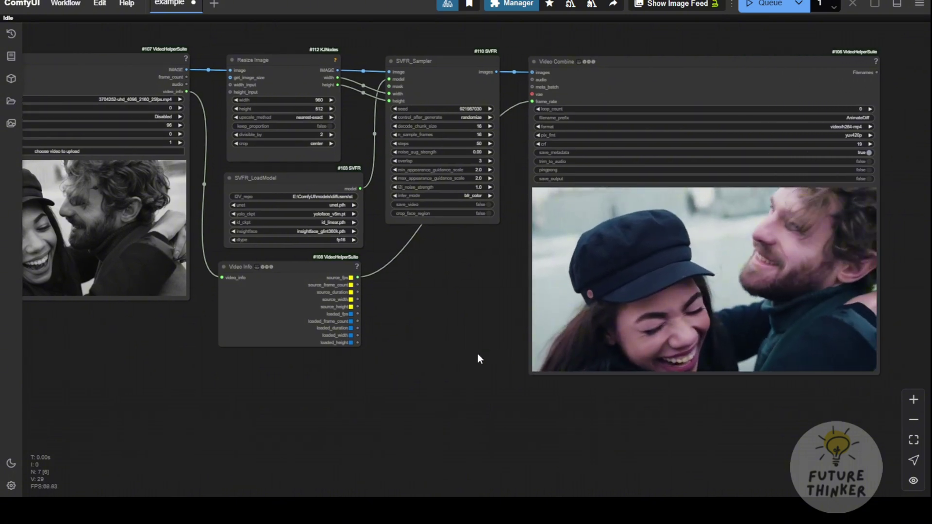
pyautogui.moveTo(478, 359); pyautogui.dragTo(664, 355)
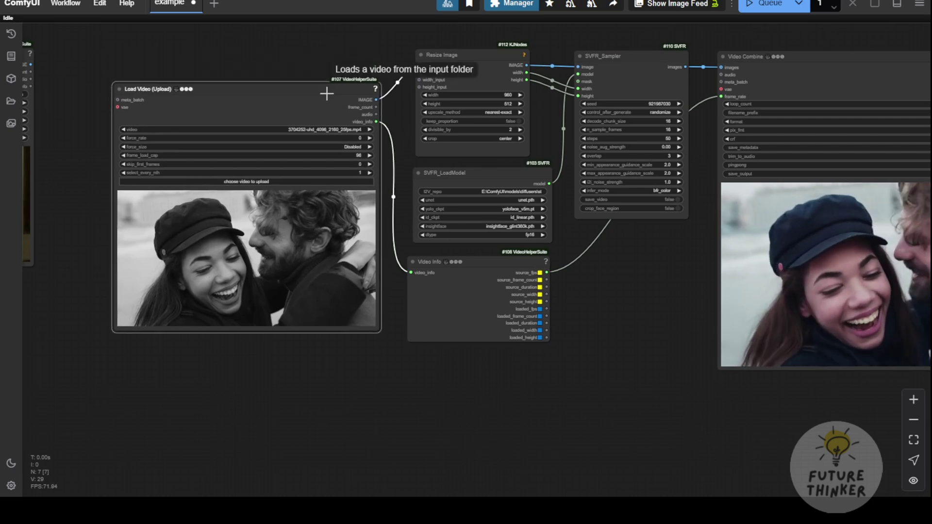
pyautogui.moveTo(327, 93); pyautogui.dragTo(328, 110)
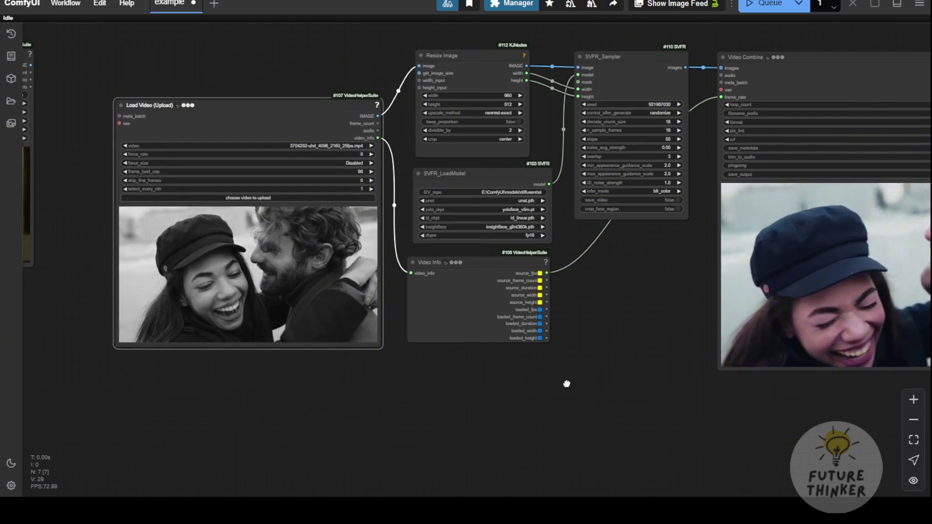
pyautogui.moveTo(566, 384); pyautogui.dragTo(364, 349)
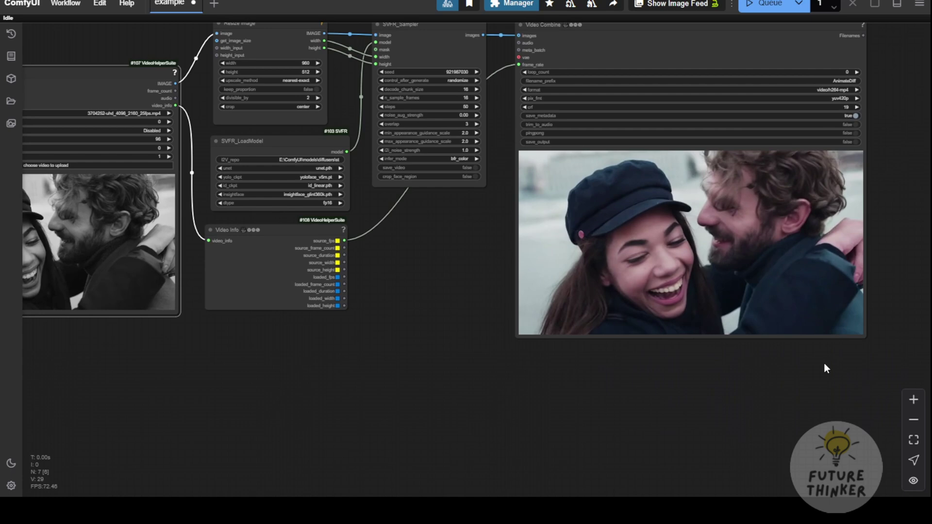
pyautogui.moveTo(739, 349); pyautogui.dragTo(640, 404)
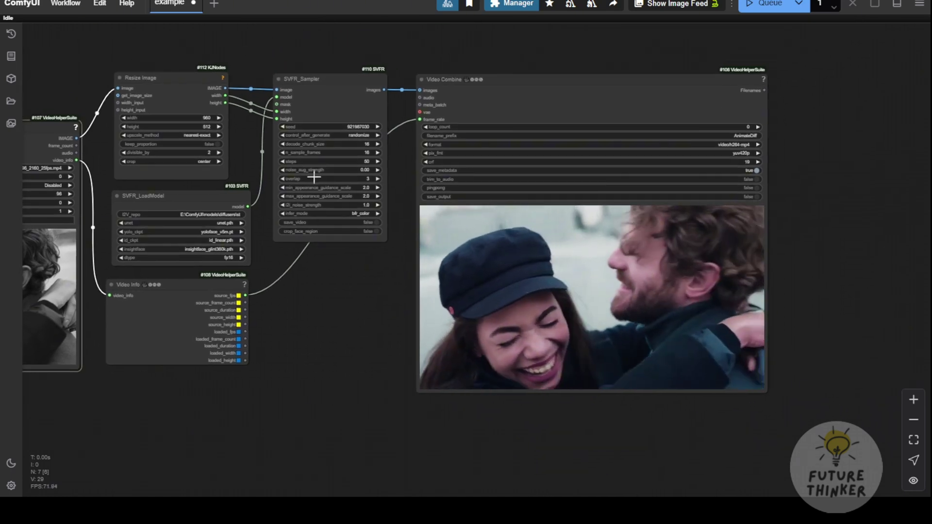
pyautogui.scroll(3, 314, 178)
pyautogui.moveTo(240, 118); pyautogui.dragTo(371, 157)
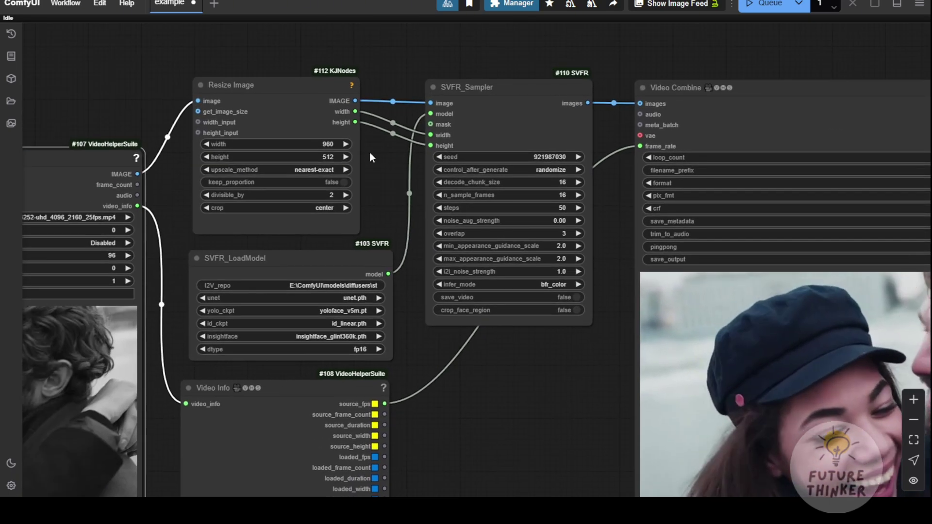
pyautogui.moveTo(283, 83); pyautogui.dragTo(287, 67)
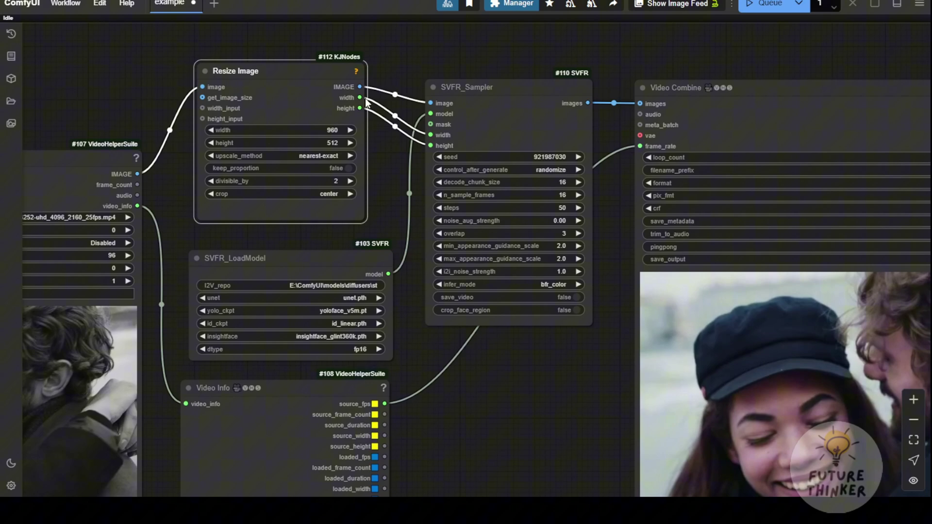
pyautogui.moveTo(312, 69); pyautogui.dragTo(311, 82)
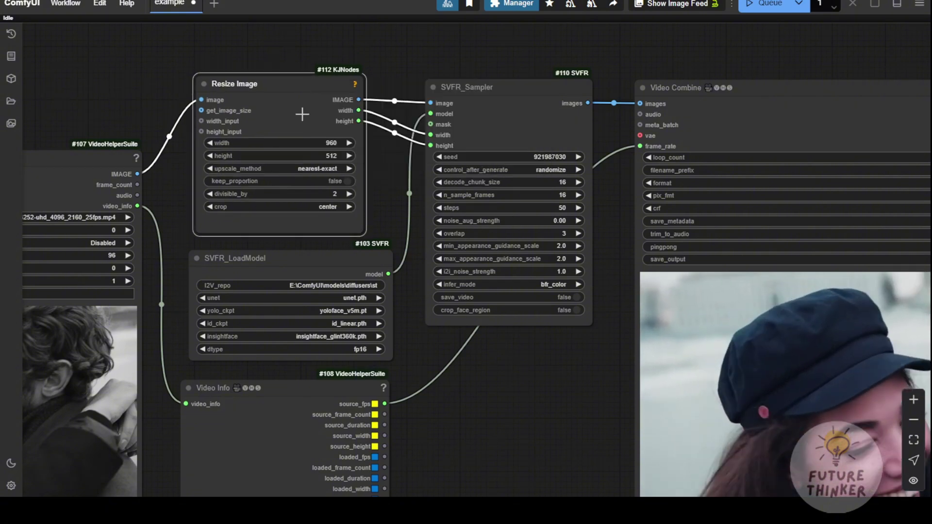
pyautogui.moveTo(170, 188); pyautogui.dragTo(457, 122)
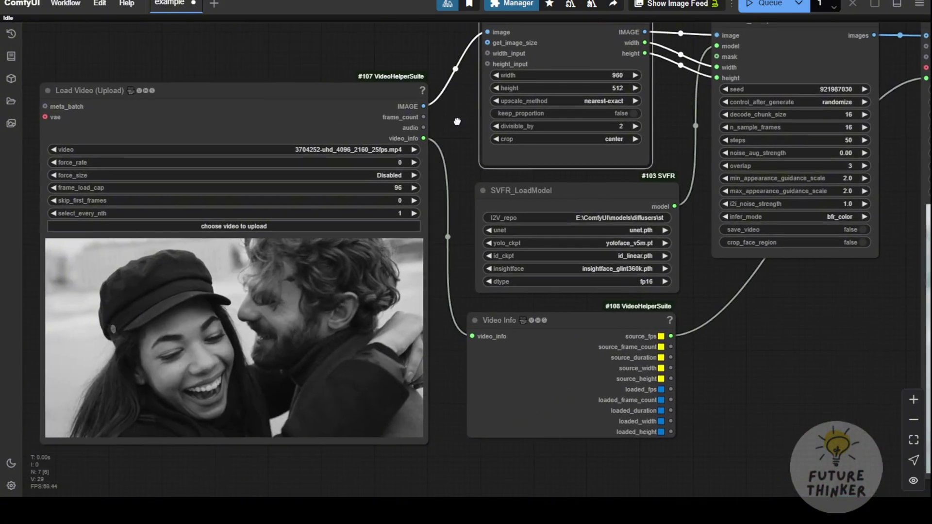
pyautogui.scroll(3, 357, 154)
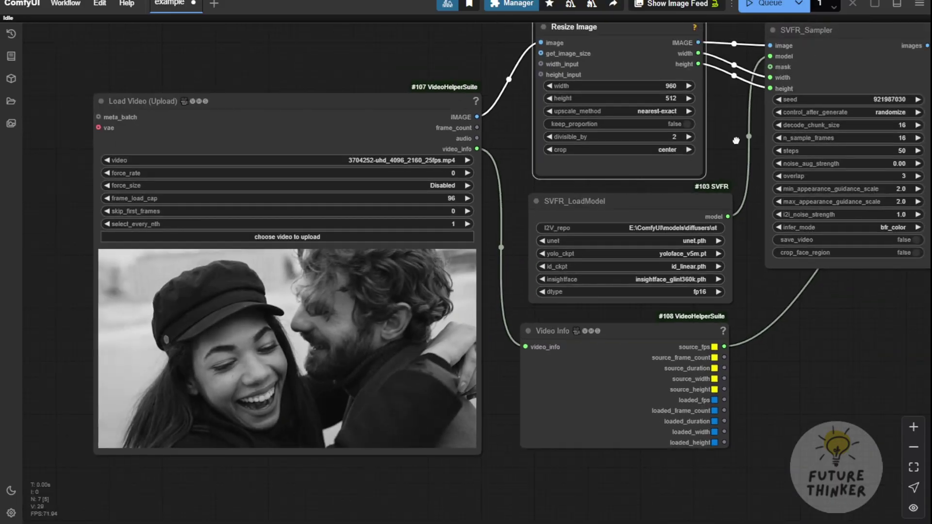
pyautogui.moveTo(664, 155); pyautogui.dragTo(515, 215)
pyautogui.moveTo(262, 161); pyautogui.dragTo(268, 91)
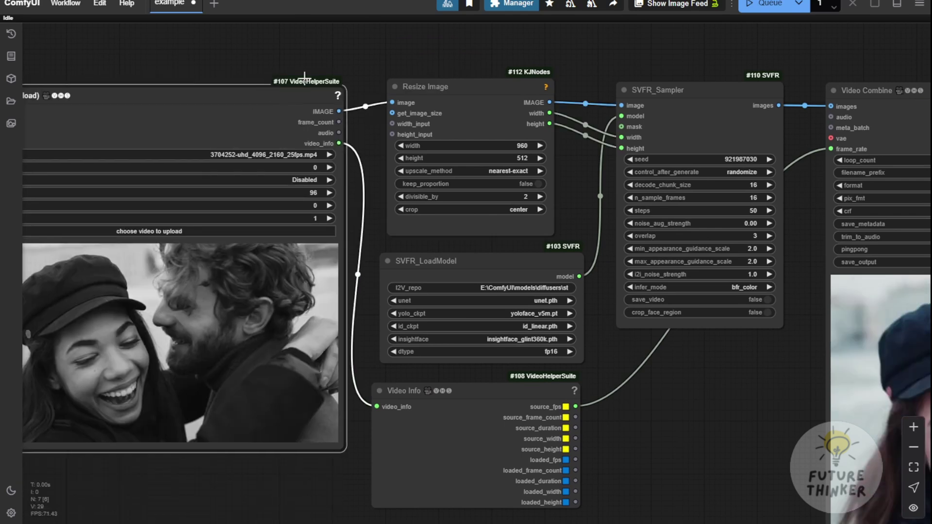
pyautogui.moveTo(570, 72); pyautogui.dragTo(412, 61)
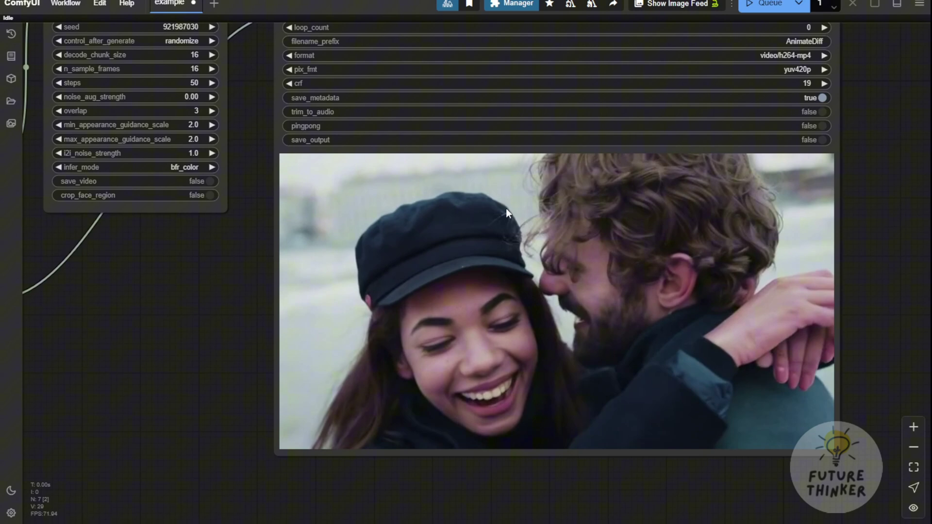
pyautogui.scroll(-2, 204, 272)
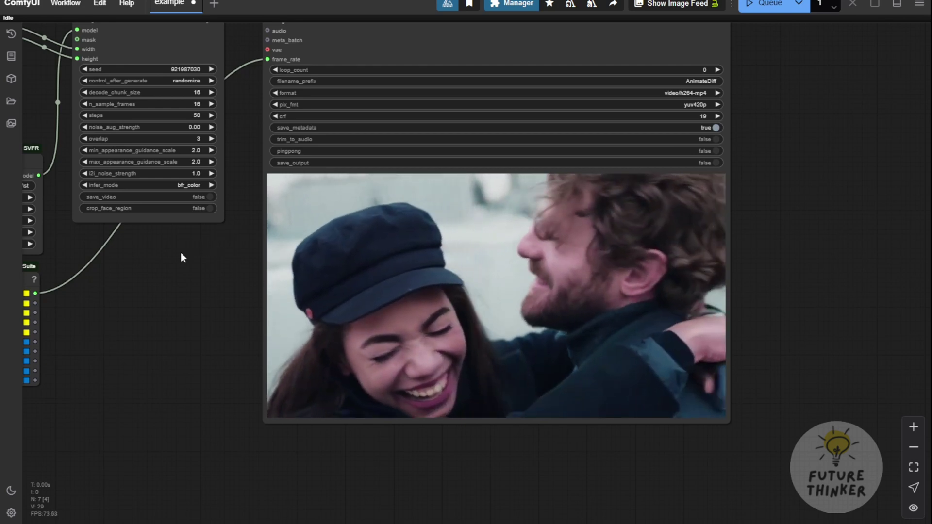
pyautogui.moveTo(180, 253); pyautogui.dragTo(565, 342)
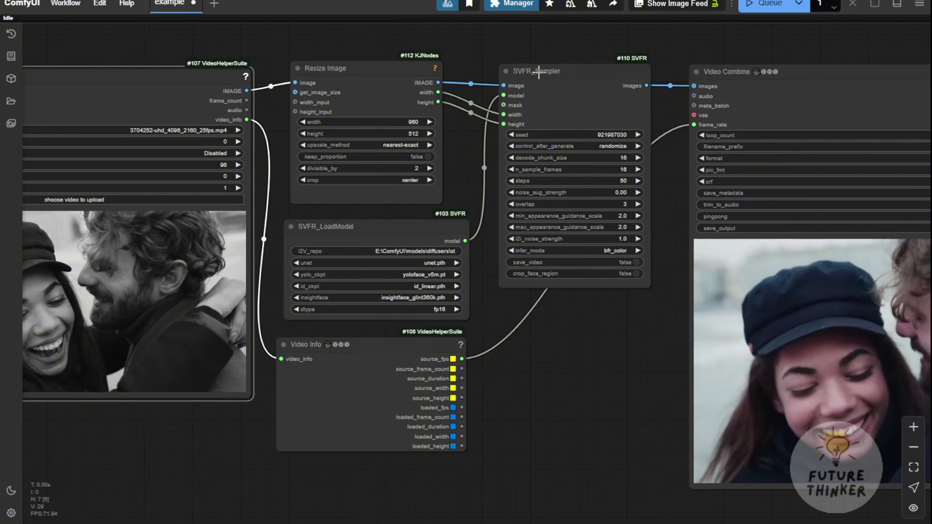
# Step: Bring the SVFR_Sampler into view and check its infer_mode list still shows bfr_color
pyautogui.scroll(2, 582, 250)
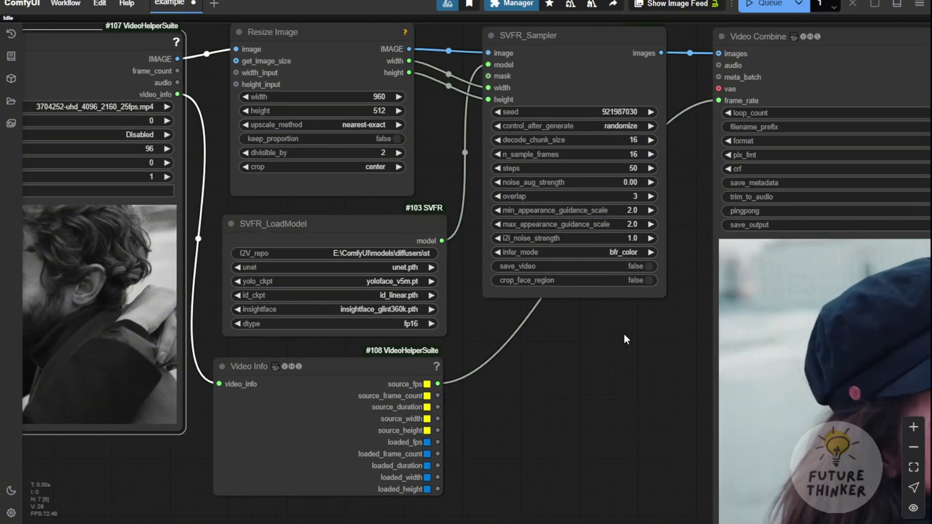
pyautogui.moveTo(624, 334); pyautogui.dragTo(529, 321)
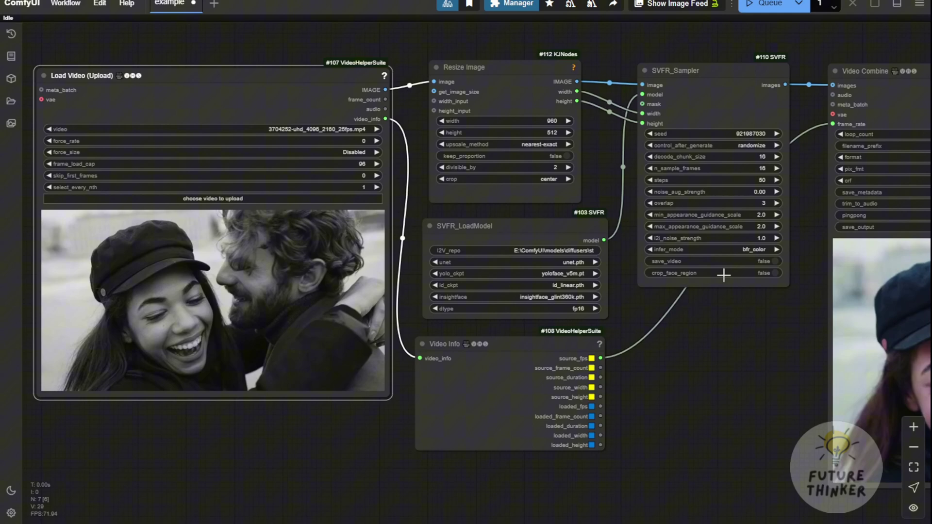
pyautogui.moveTo(746, 323); pyautogui.dragTo(549, 308)
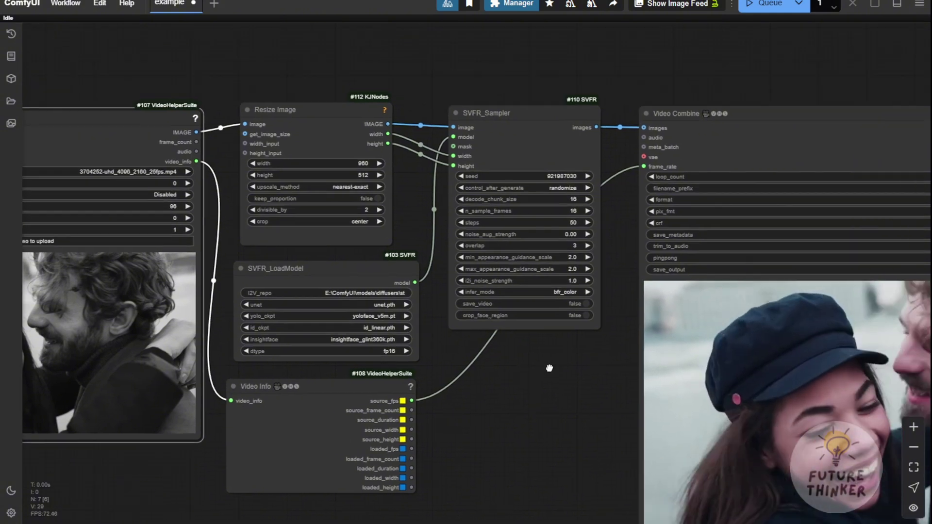
pyautogui.scroll(5, 551, 306)
pyautogui.click(532, 287)
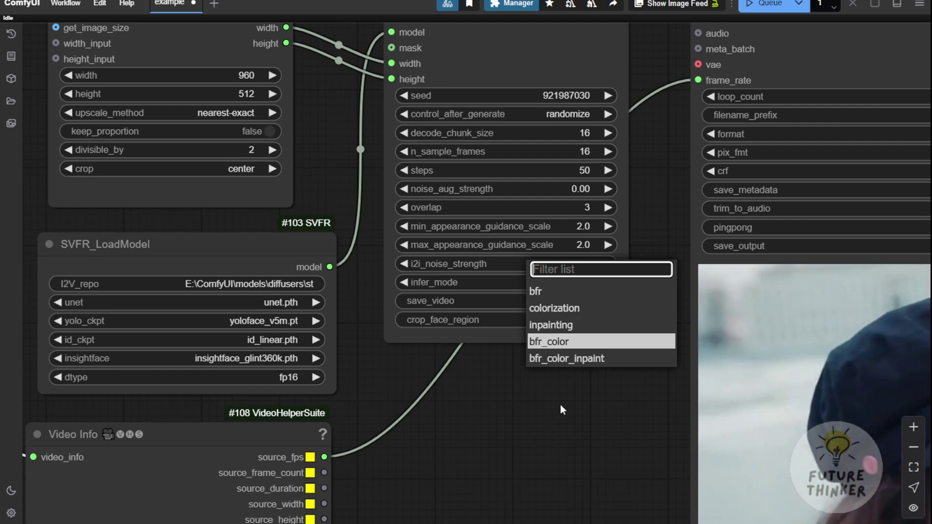
pyautogui.scroll(-3, 568, 400)
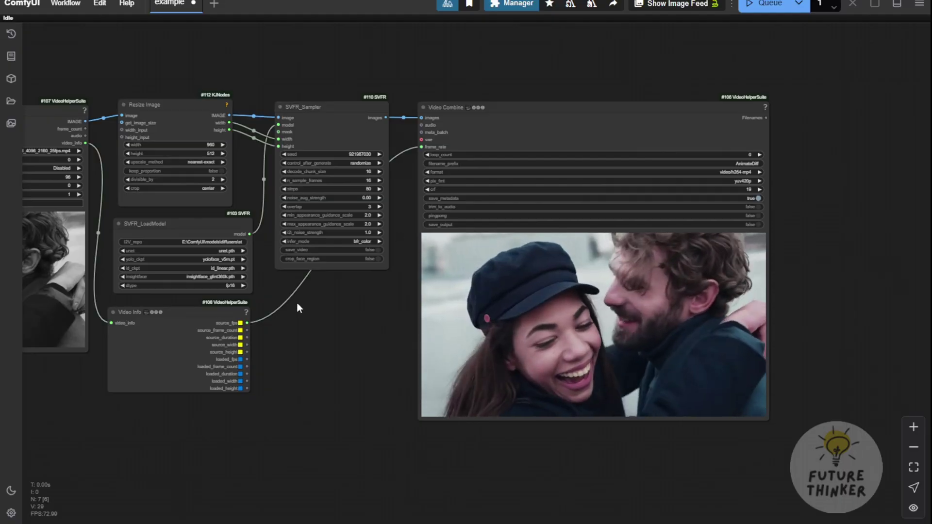
pyautogui.hscroll(-10, 297, 306)
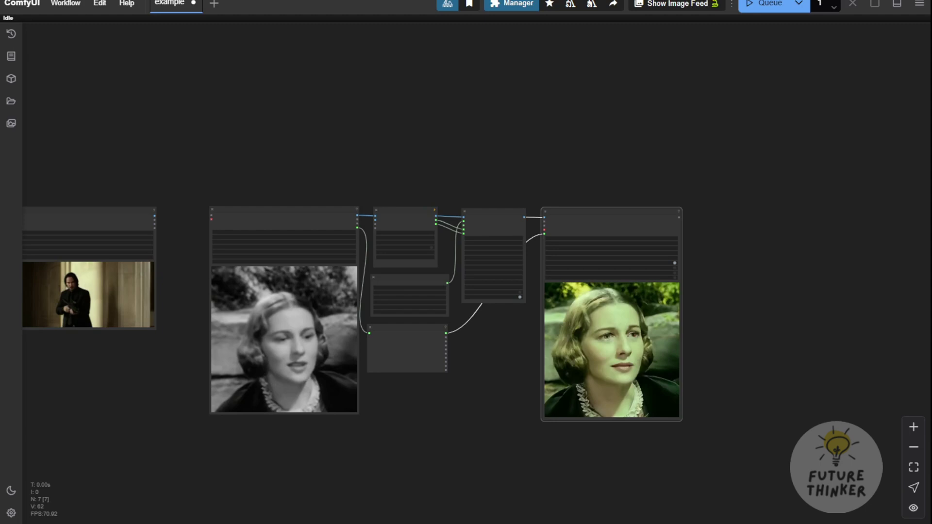
# Step: Zoom and pan around the graph to centre the whole workflow in view
pyautogui.scroll(2, 437, 422)
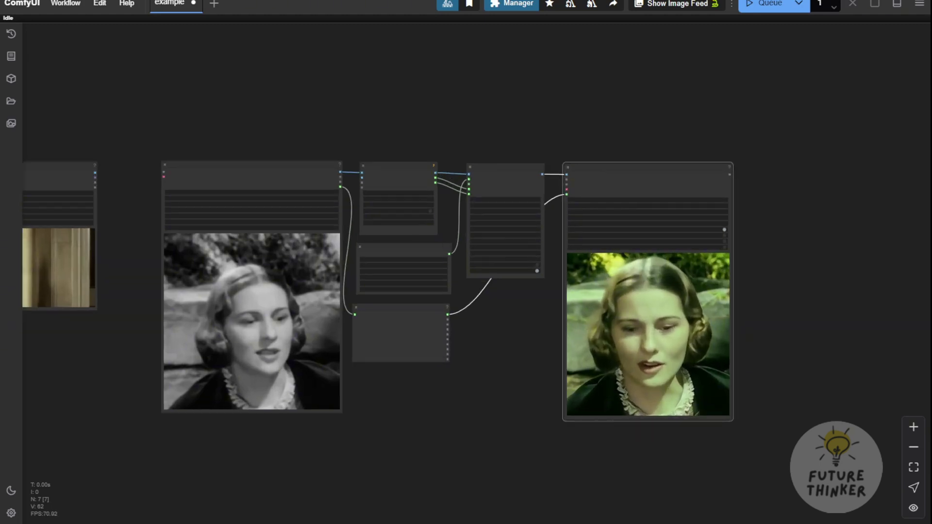
pyautogui.scroll(3, 439, 391)
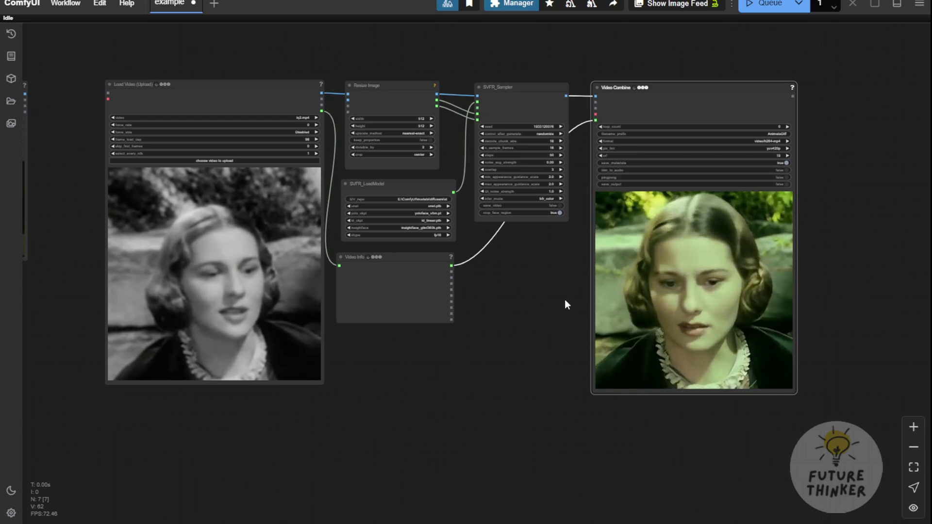
pyautogui.scroll(6, 541, 206)
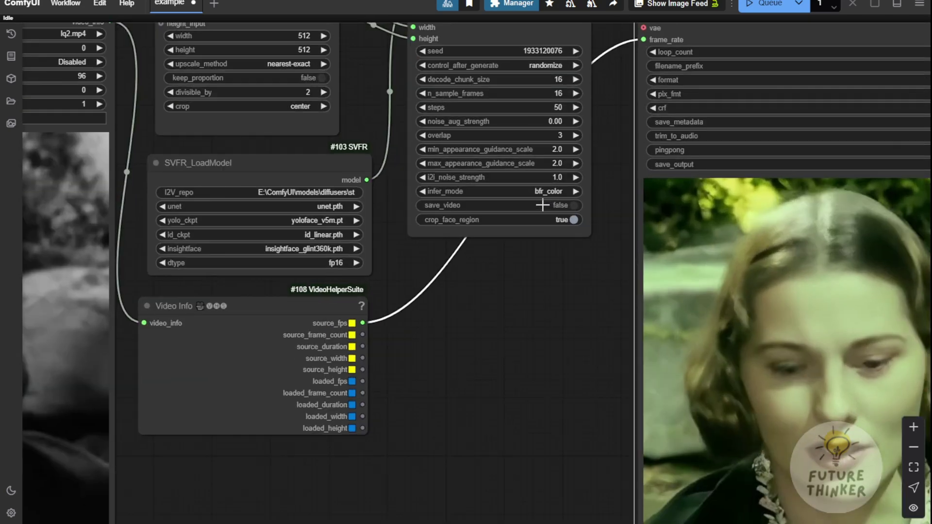
pyautogui.scroll(-2, 525, 307)
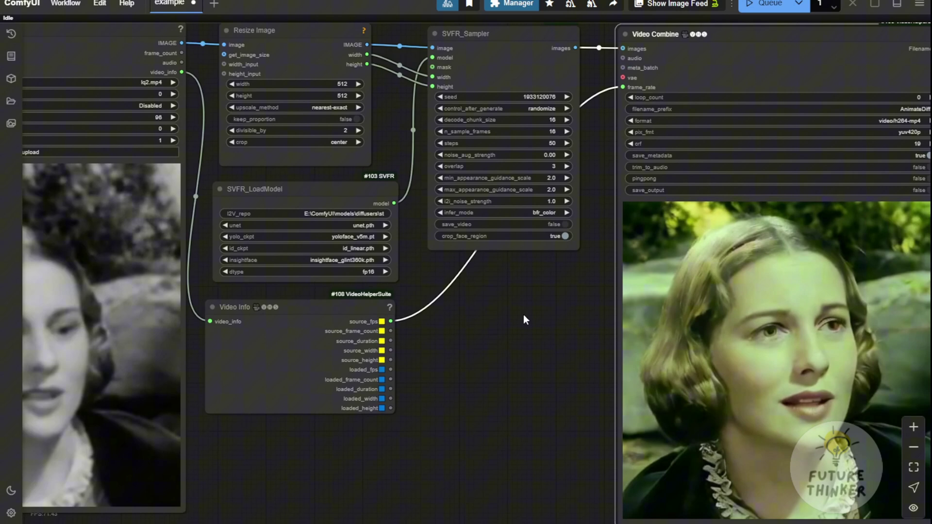
pyautogui.scroll(-2, 523, 321)
pyautogui.scroll(1, 522, 325)
pyautogui.moveTo(523, 325); pyautogui.dragTo(583, 278)
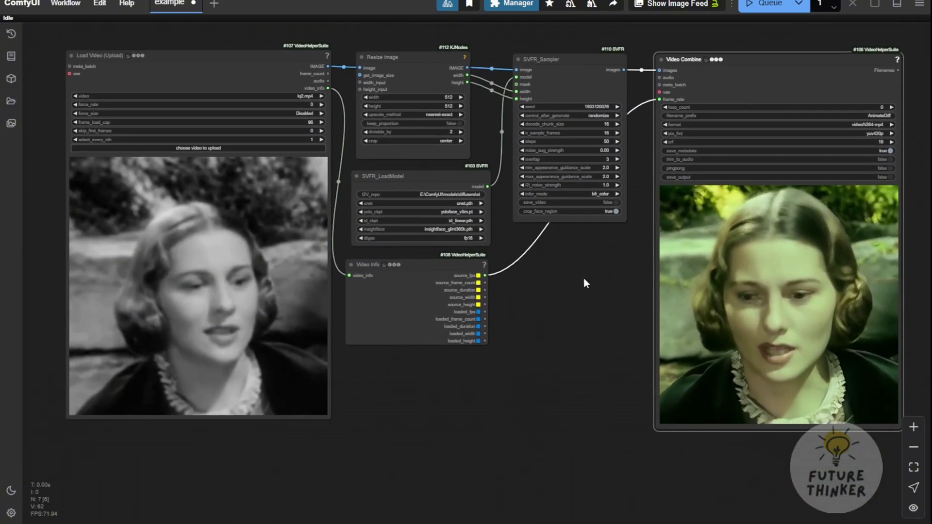
pyautogui.moveTo(565, 312); pyautogui.dragTo(537, 303)
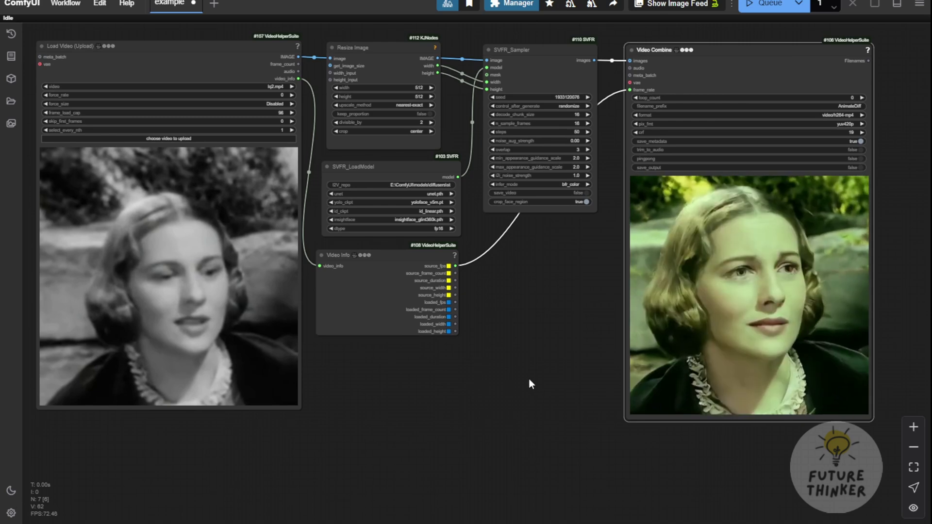
pyautogui.moveTo(520, 363); pyautogui.dragTo(616, 364)
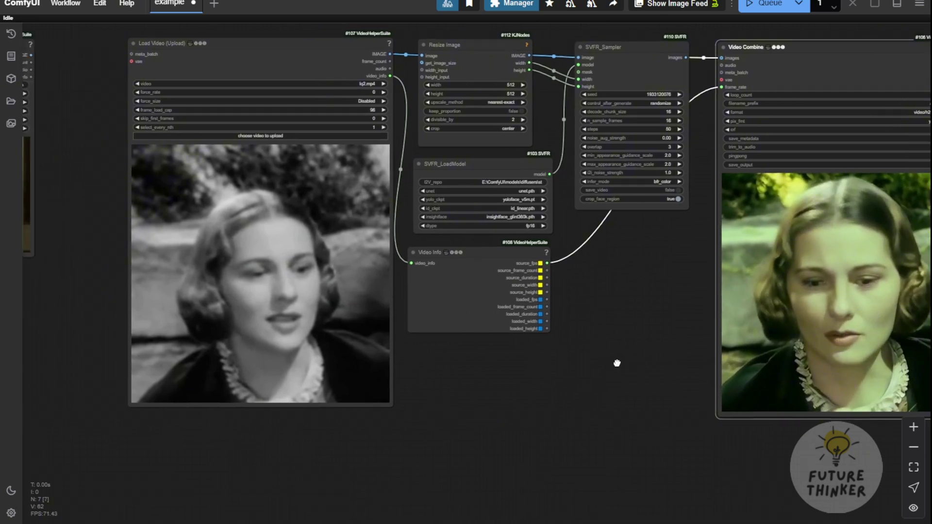
pyautogui.scroll(3, 322, 301)
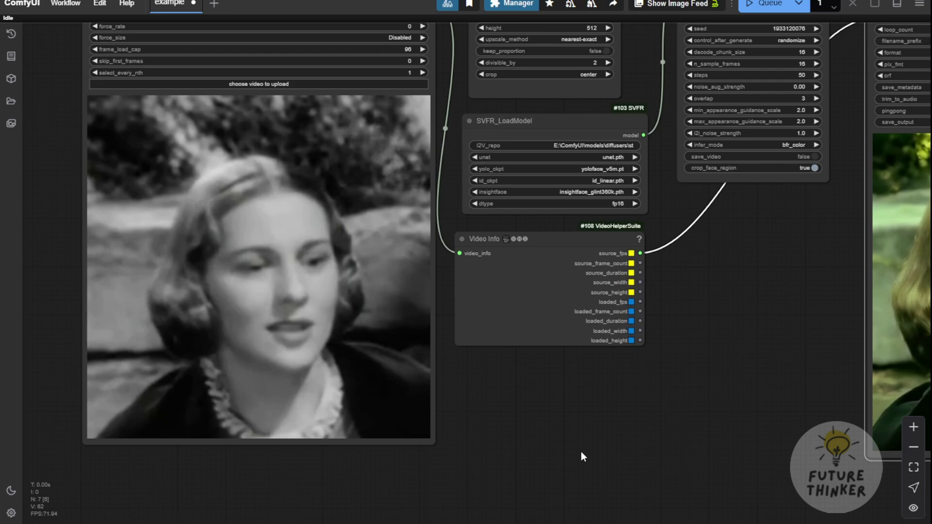
pyautogui.scroll(-2, 581, 457)
pyautogui.moveTo(670, 449); pyautogui.dragTo(500, 434)
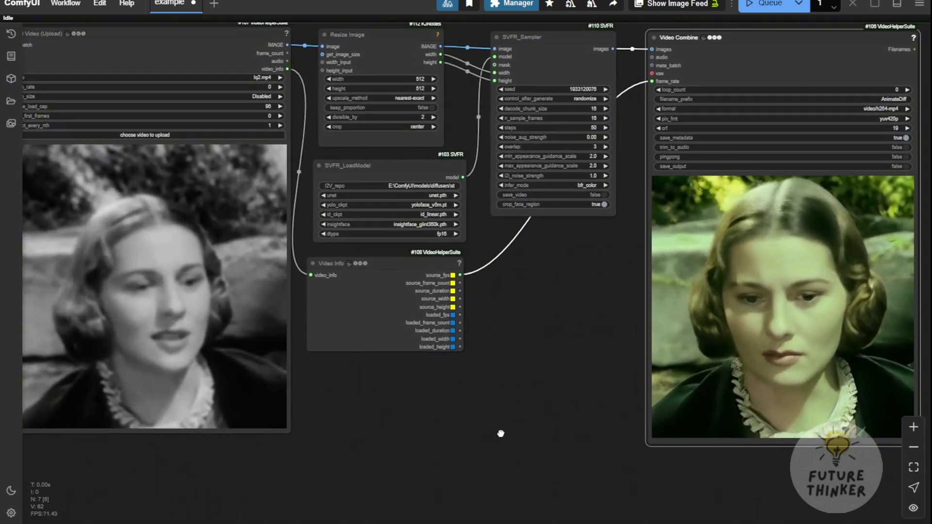
pyautogui.scroll(-1, 501, 433)
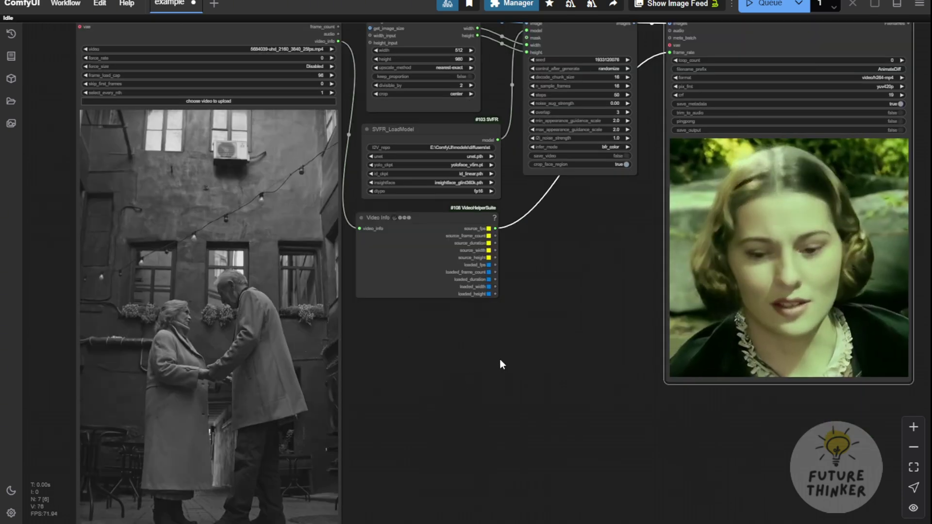
pyautogui.moveTo(526, 334); pyautogui.dragTo(485, 383)
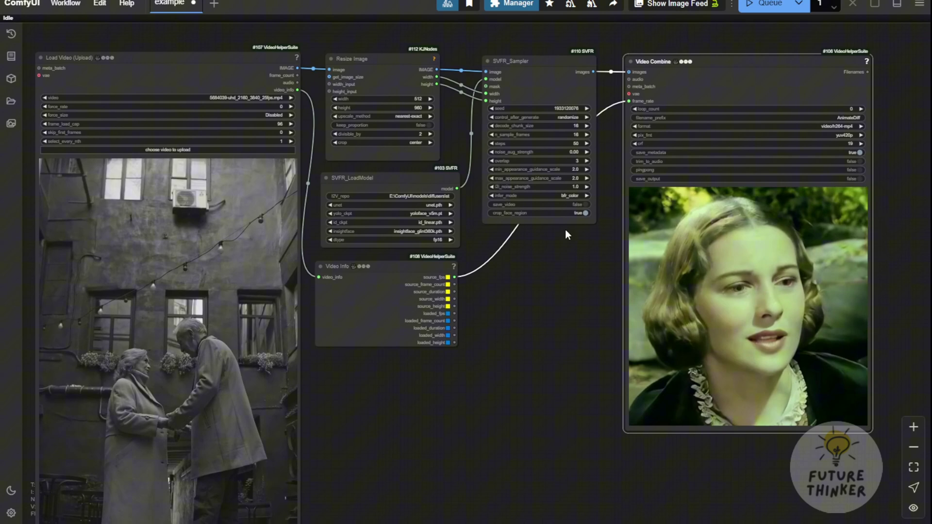
# Step: Show the source clip and output previews, then fit the whole workflow in view
pyautogui.moveTo(580, 273); pyautogui.dragTo(579, 275)
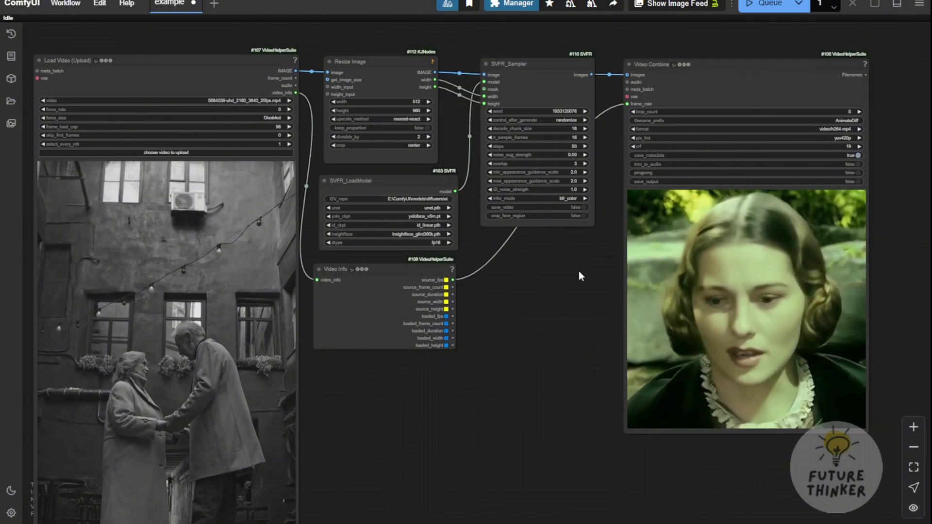
pyautogui.scroll(5, 545, 250)
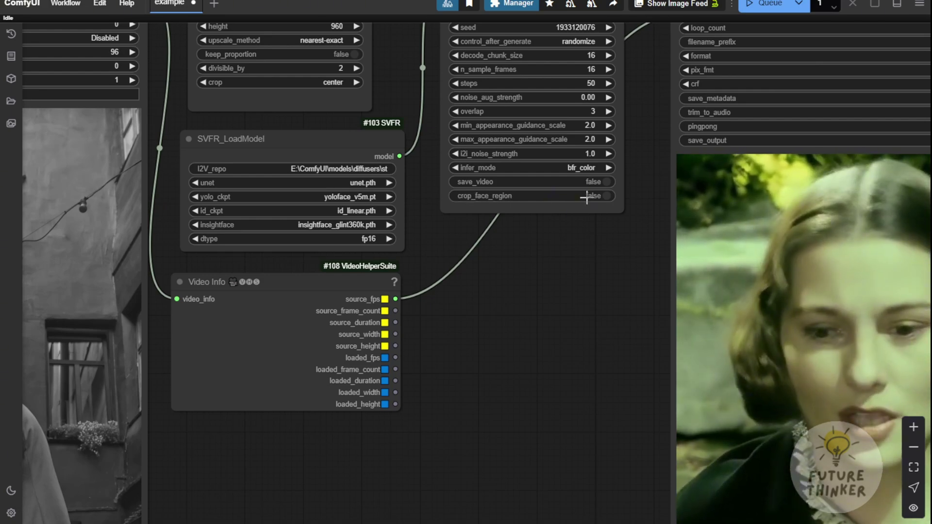
pyautogui.scroll(-5, 517, 301)
pyautogui.moveTo(511, 328); pyautogui.dragTo(565, 181)
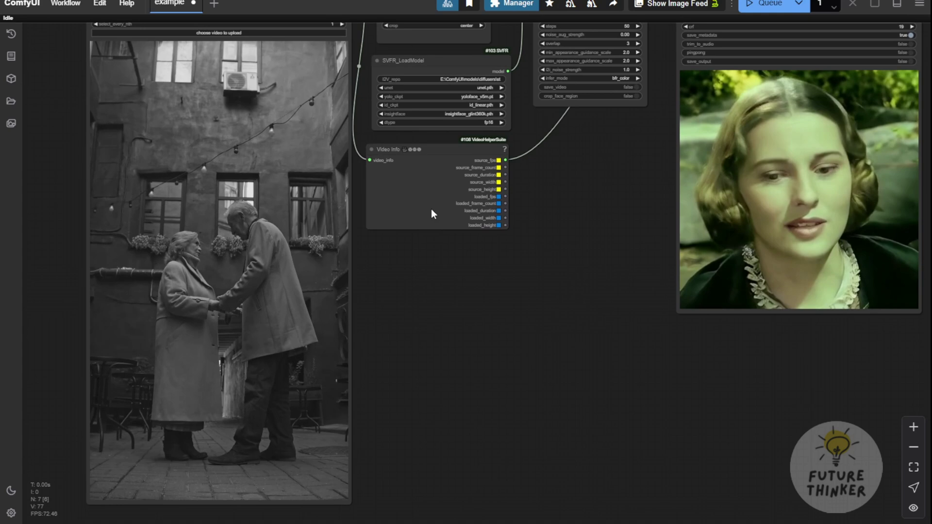
pyautogui.press('.')
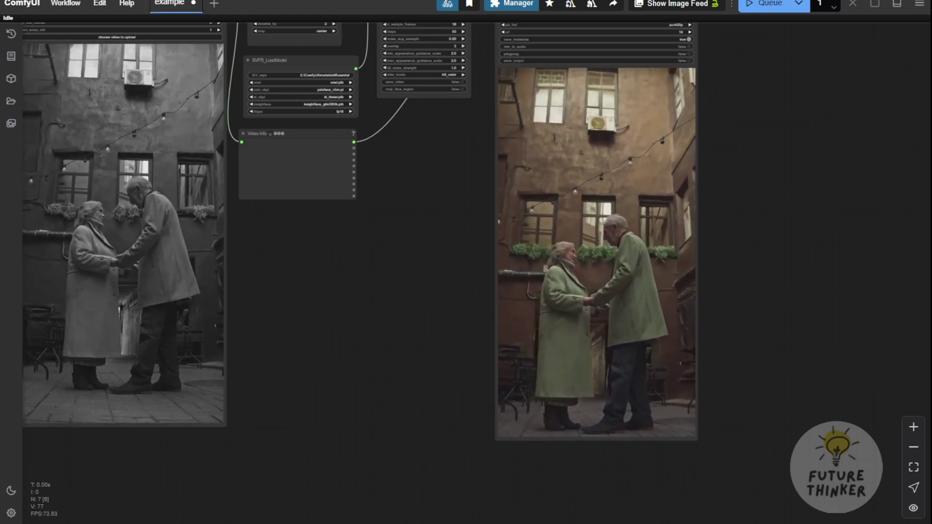
pyautogui.moveTo(406, 259); pyautogui.dragTo(516, 316)
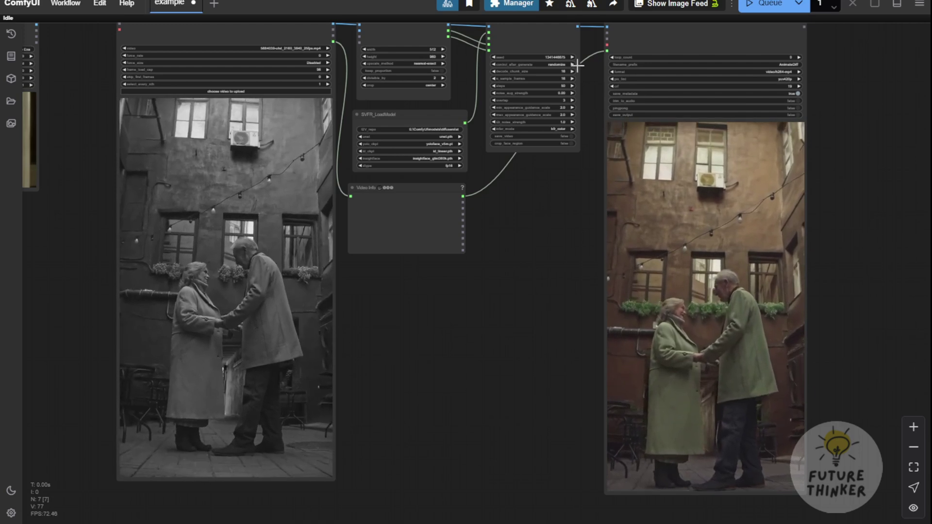
pyautogui.scroll(8, 546, 67)
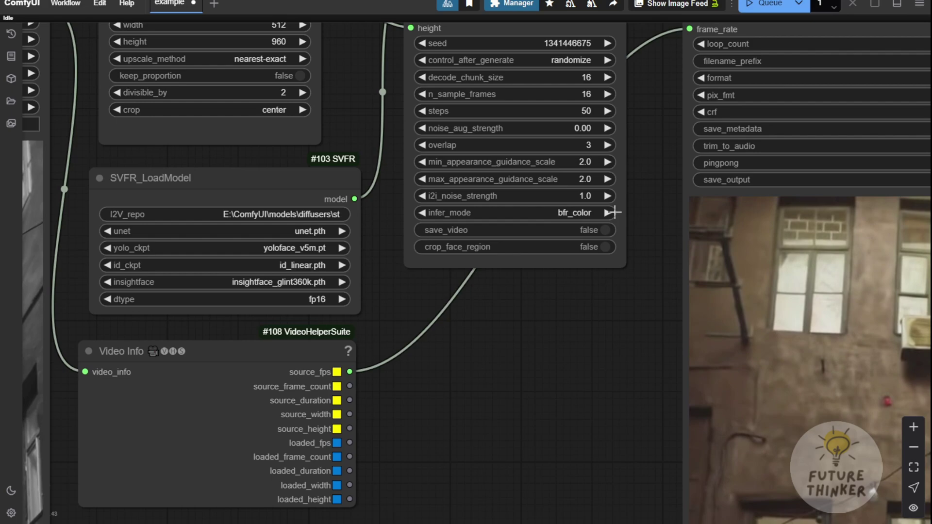
pyautogui.scroll(-3, 545, 382)
pyautogui.scroll(-2, 547, 385)
pyautogui.moveTo(549, 412); pyautogui.dragTo(520, 225)
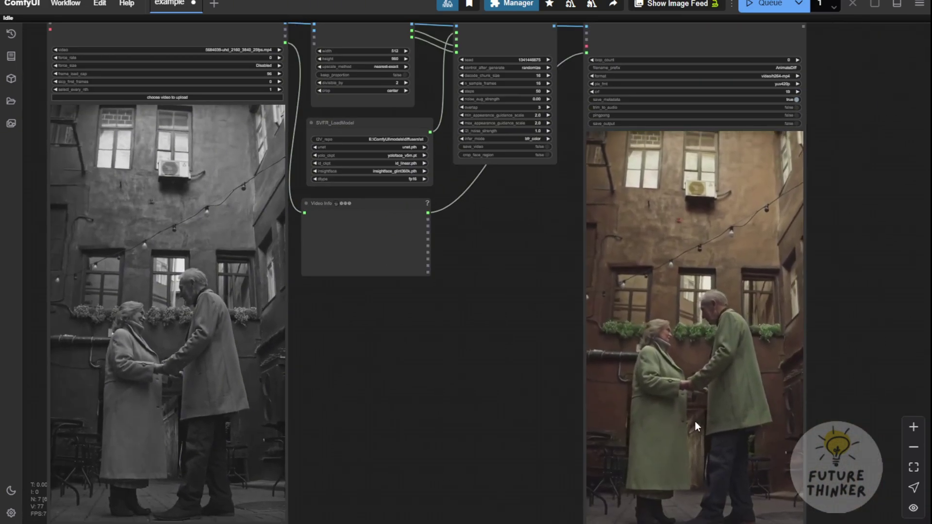